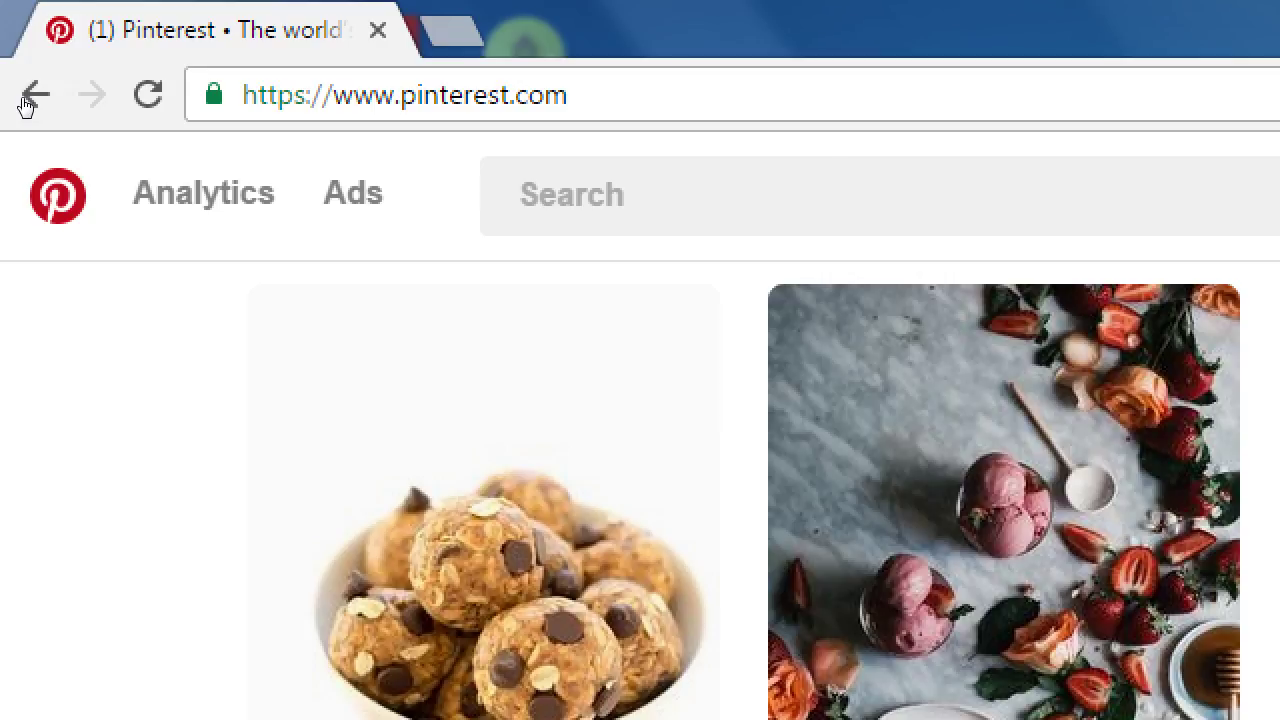
Step: Refresh the home feed and view the Potato Roses Pin and the food-art plates Pin up close
key(F5)
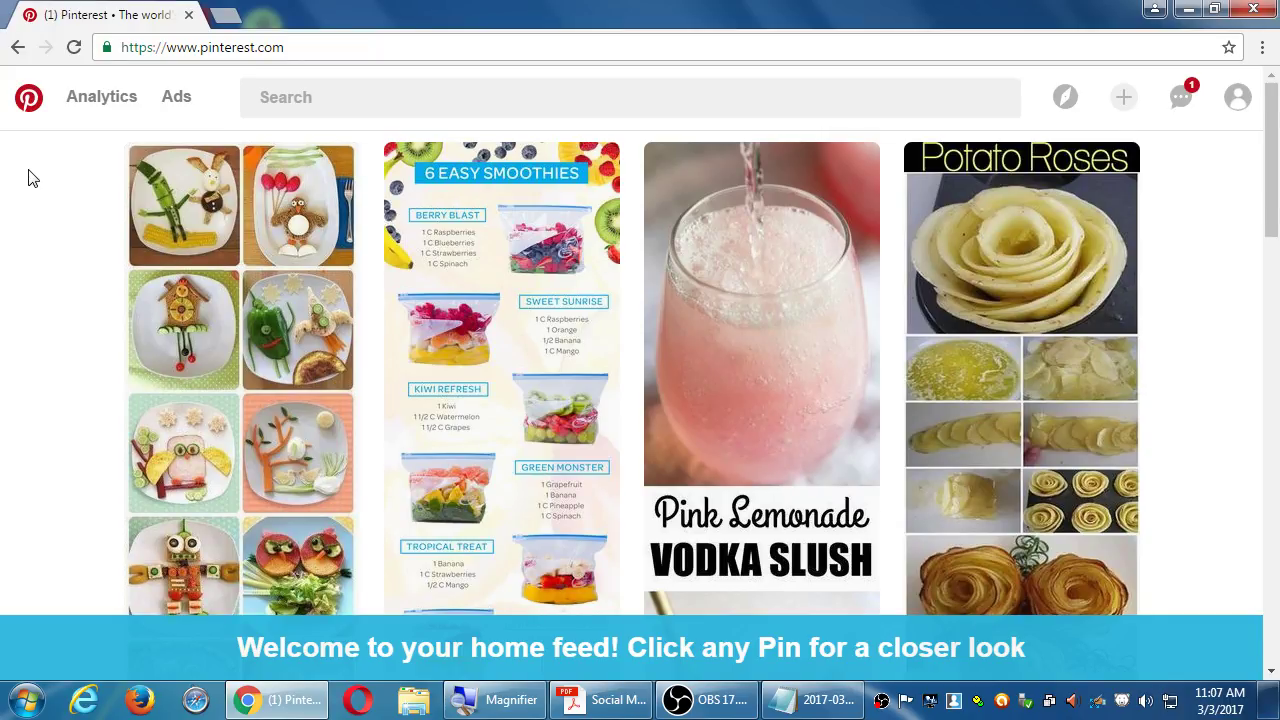
mouse_move(1007, 274)
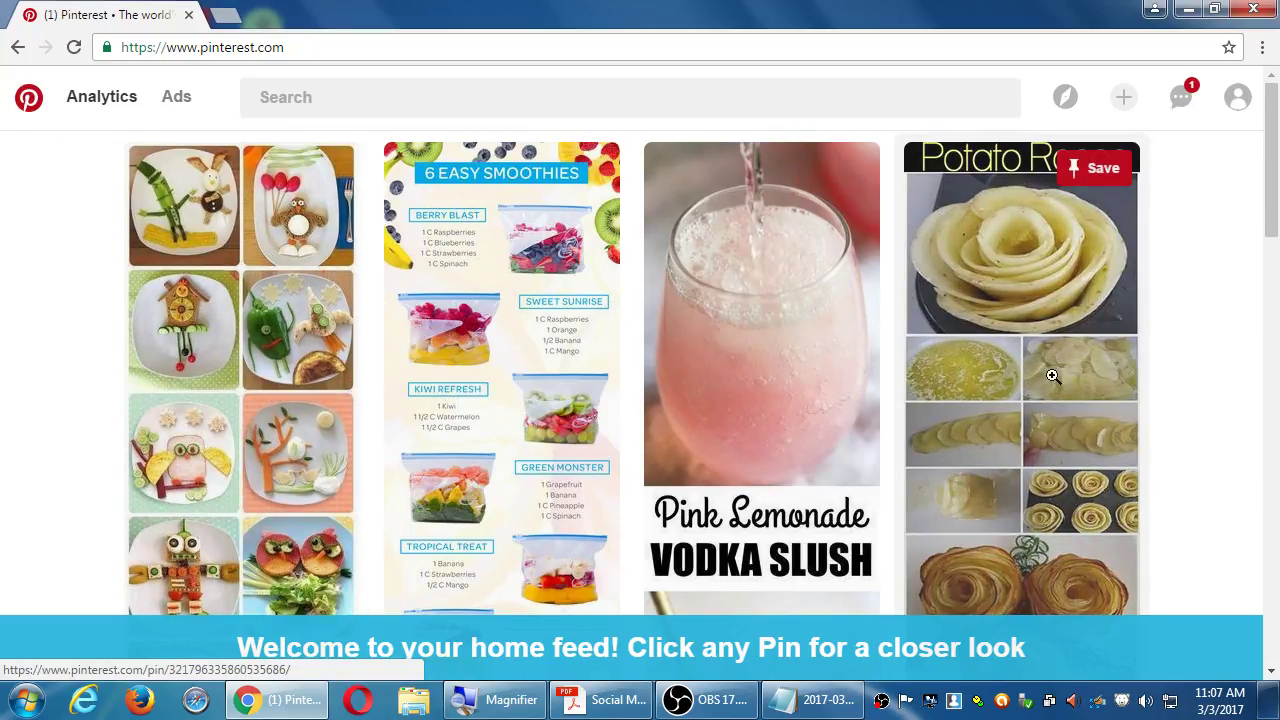
click(1030, 345)
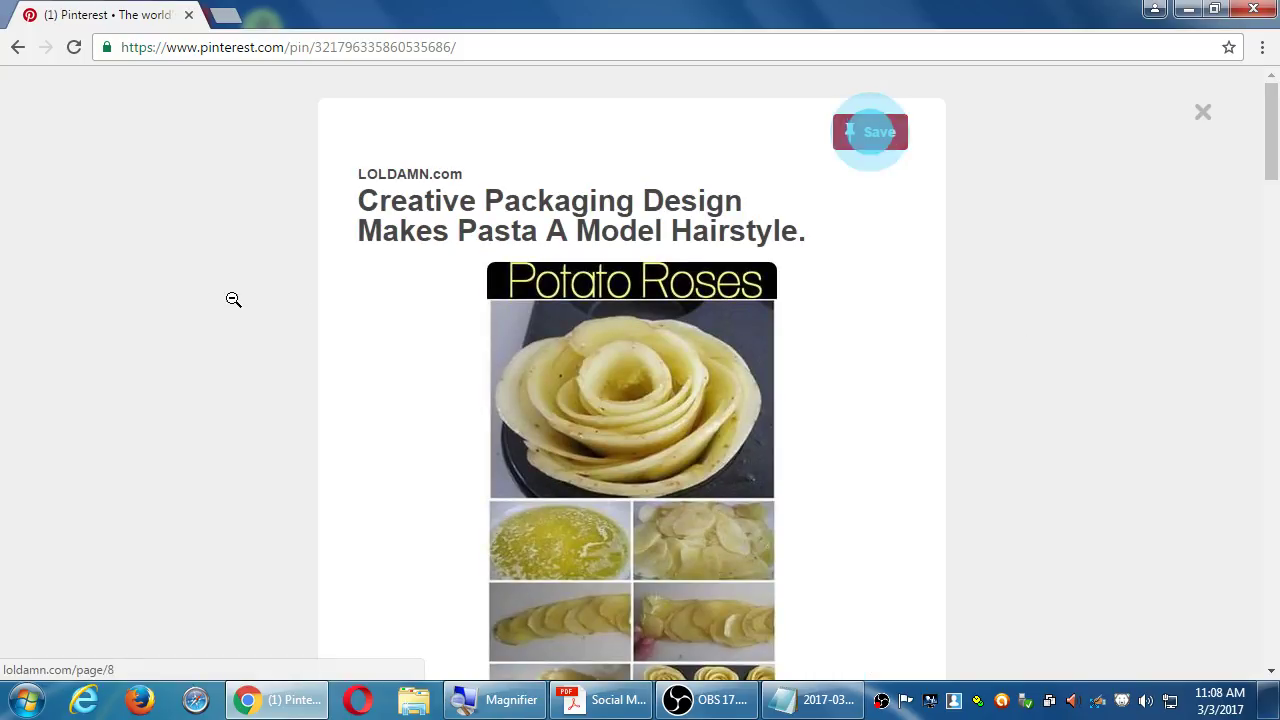
click(172, 297)
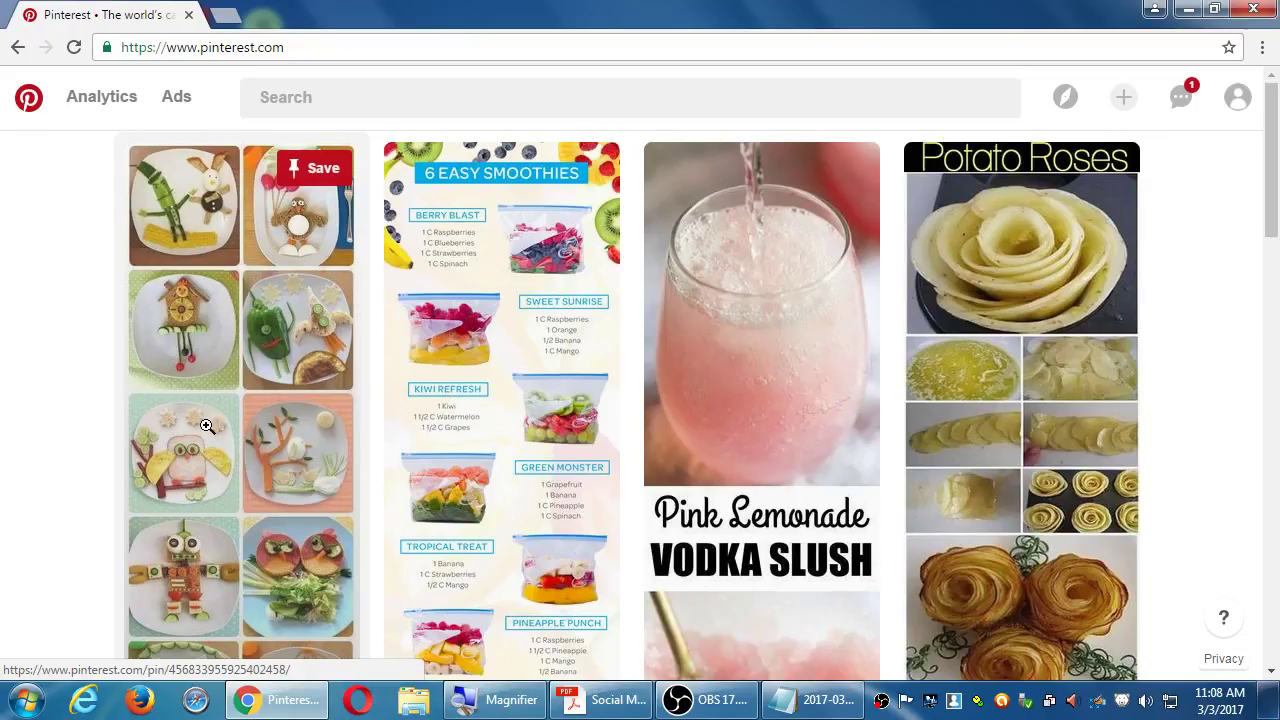
click(252, 388)
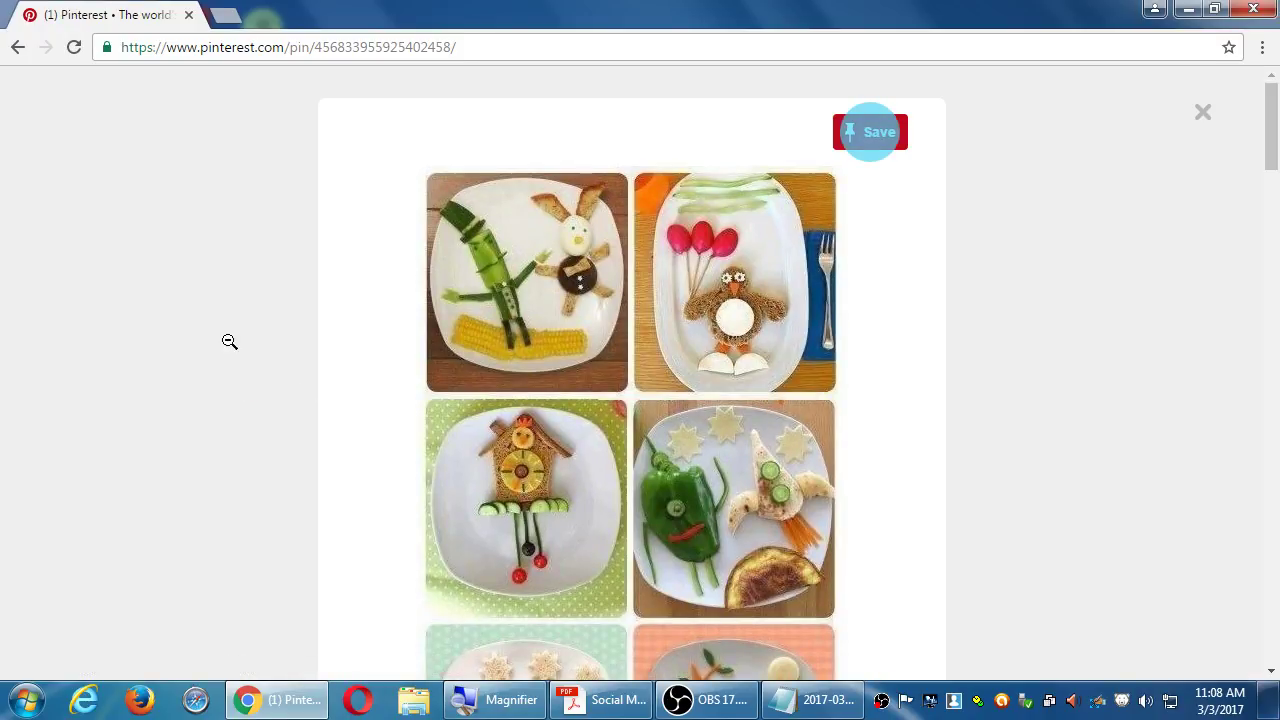
click(181, 339)
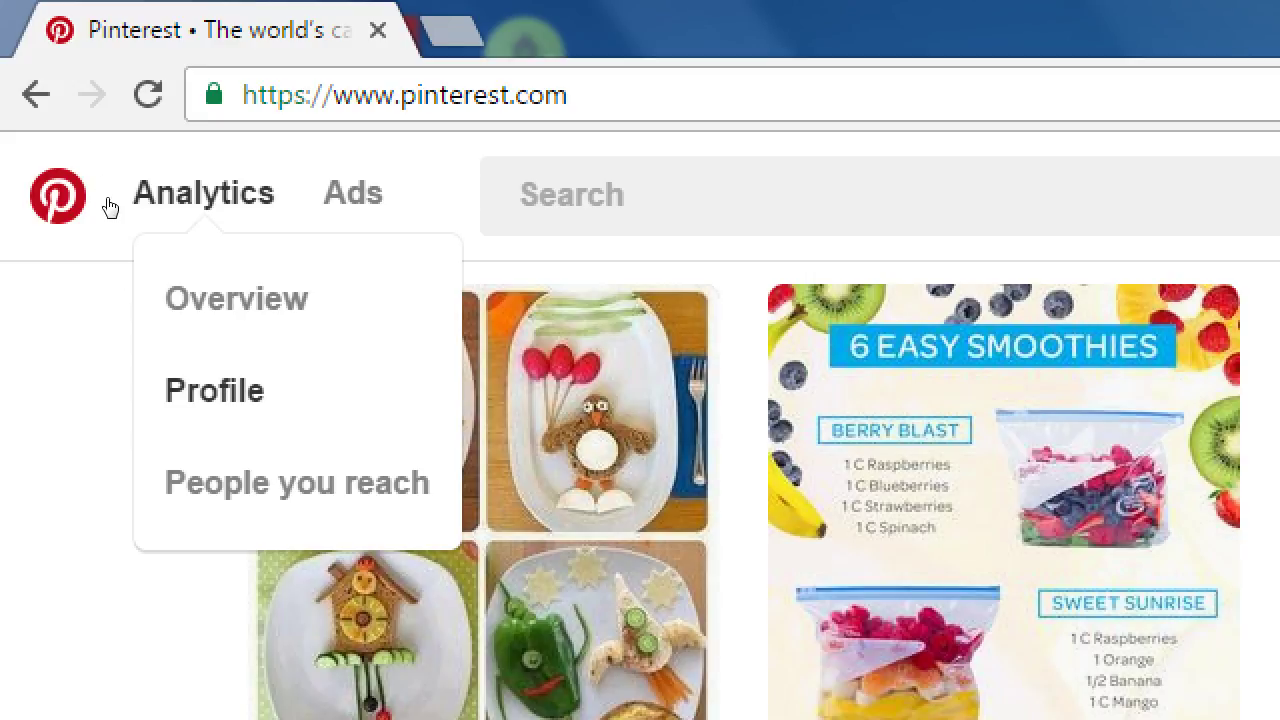
Step: Open the Analytics overview and go through its what's-new introduction to the end
click(114, 143)
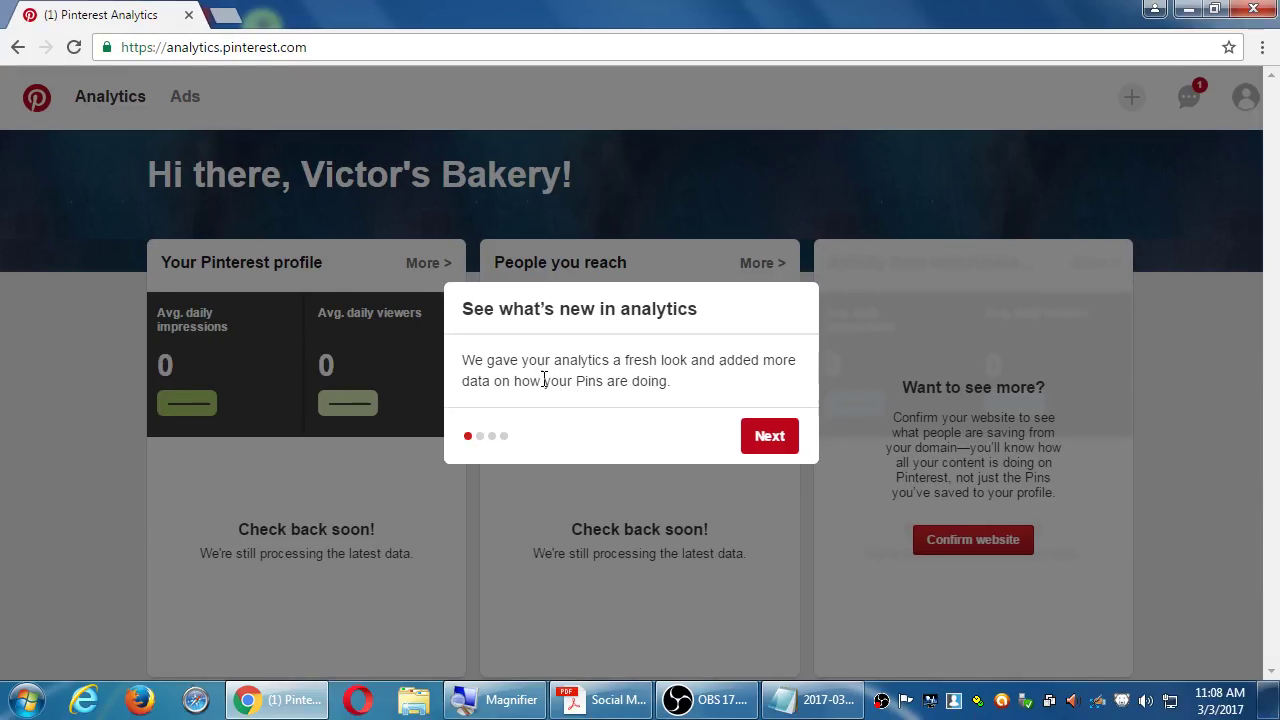
click(769, 437)
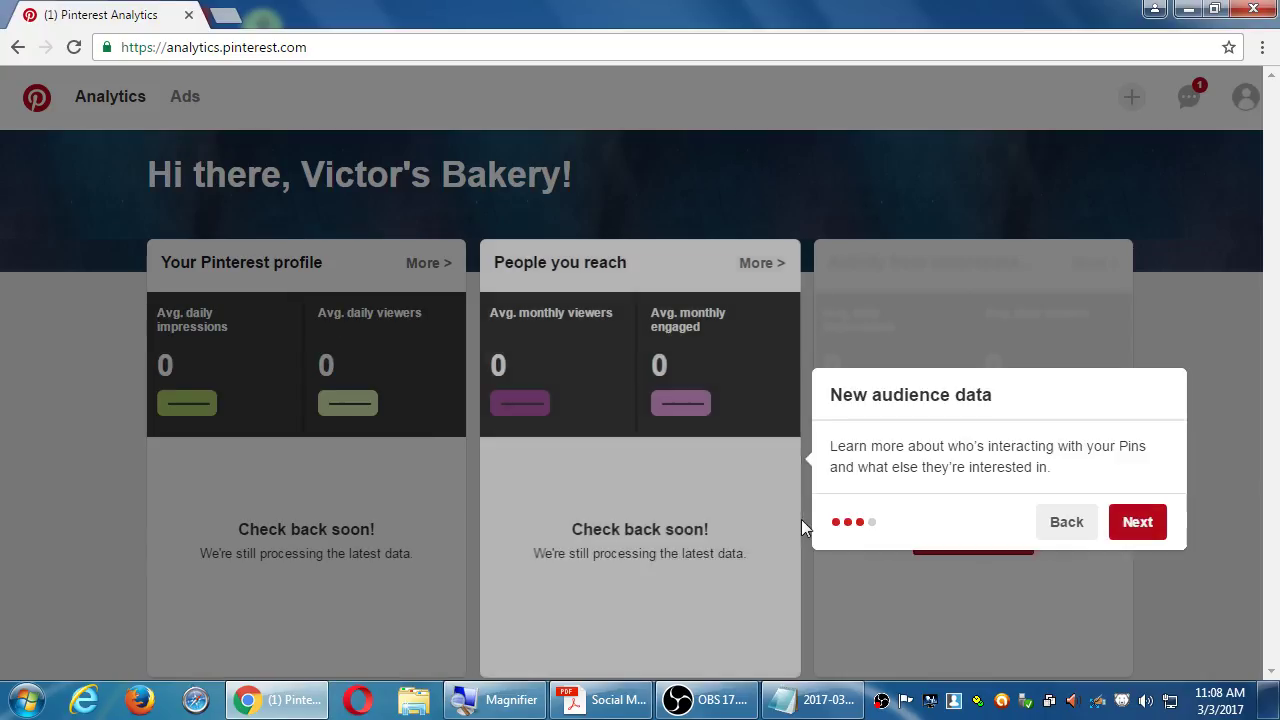
click(803, 521)
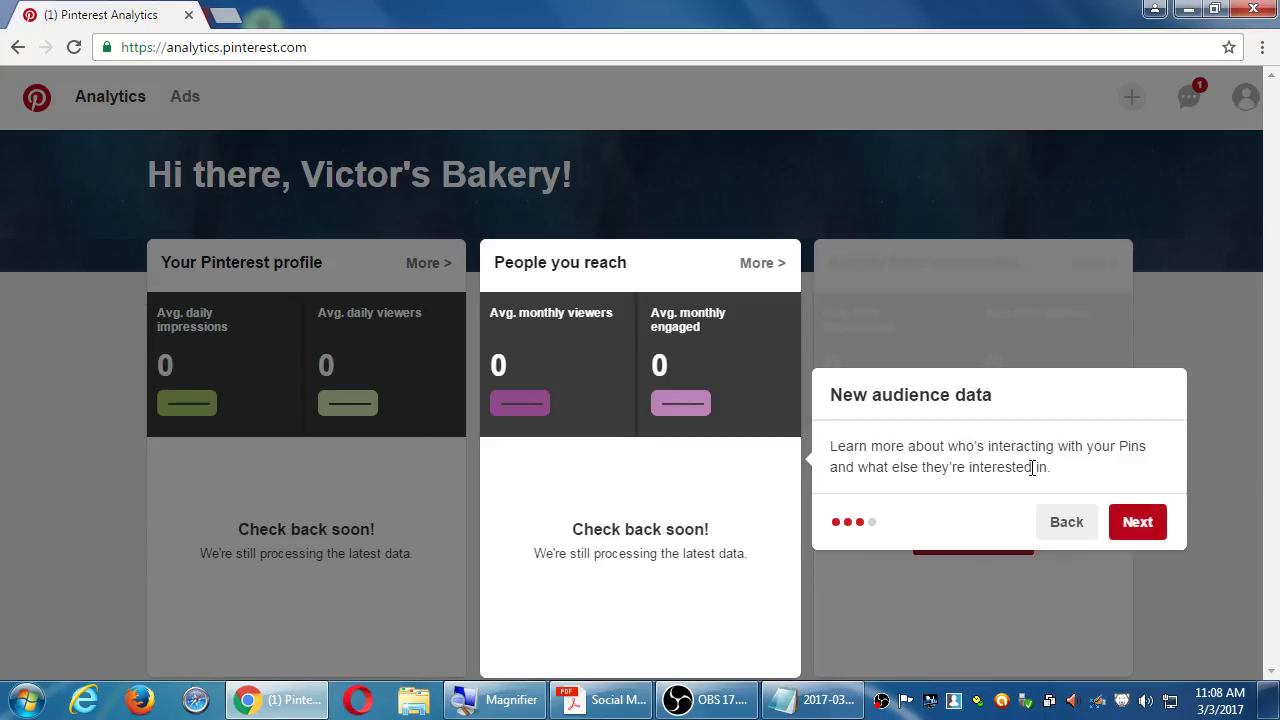
click(1154, 527)
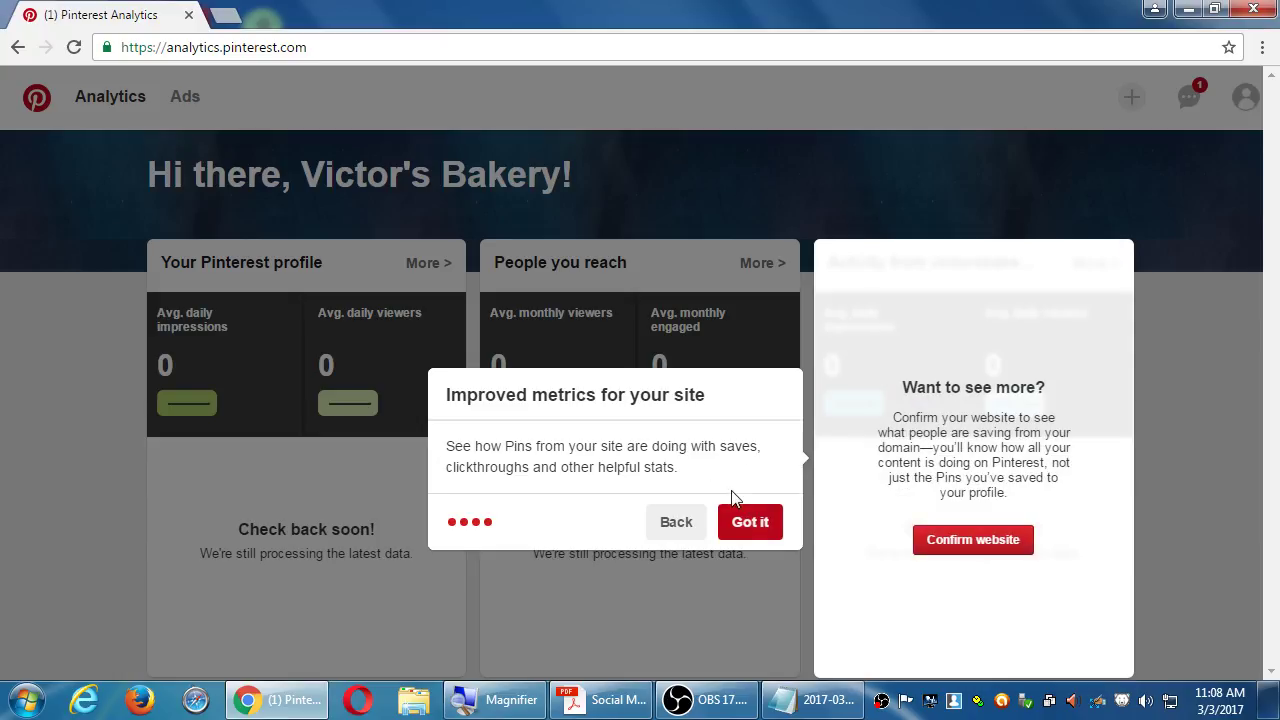
click(749, 525)
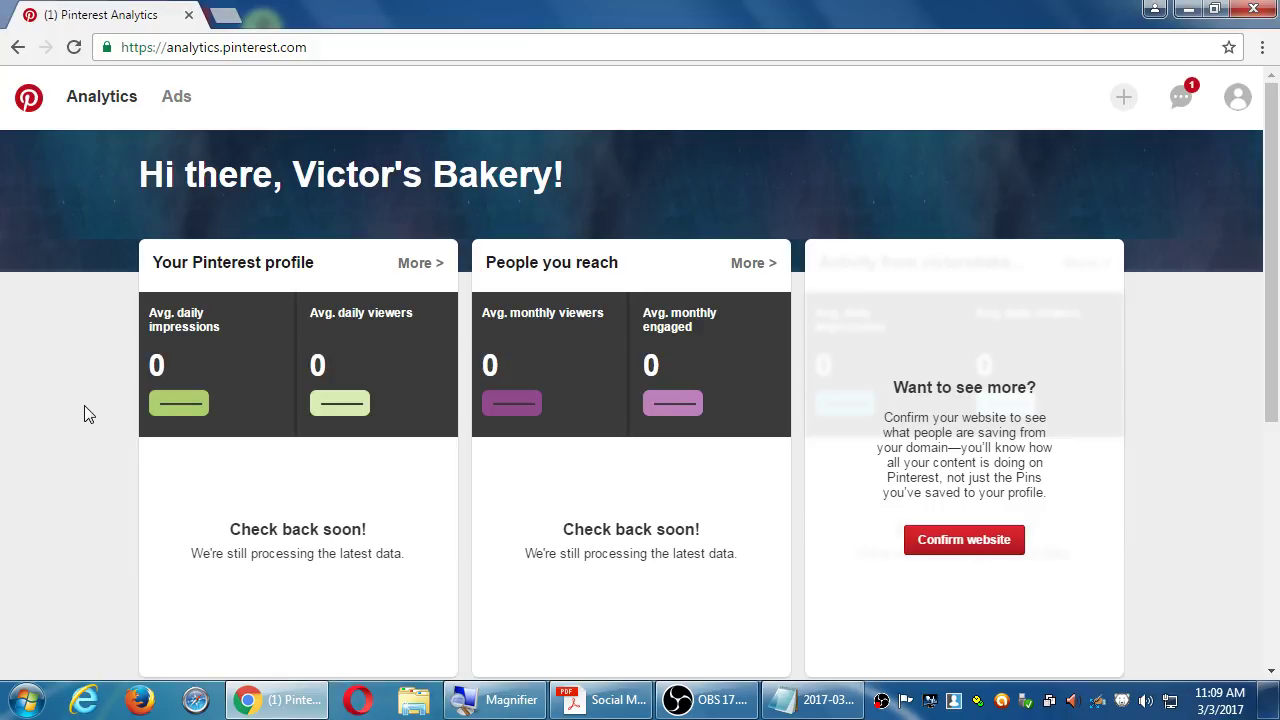
Step: Switch to the 2017-03-03.txt notes in Notepad and add "Impressions = How many times people see your content" below the last entry, after blank lines
click(772, 692)
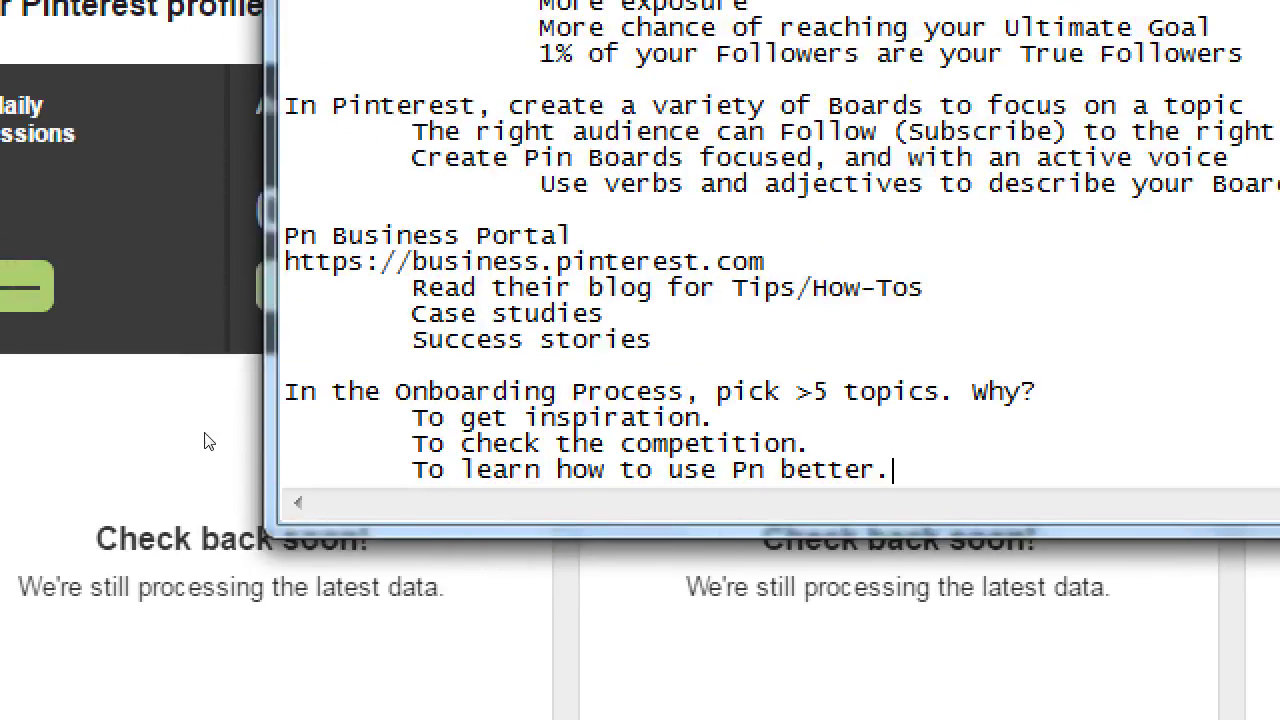
key(Return)
key(Return)
key(Return)
text(Impr)
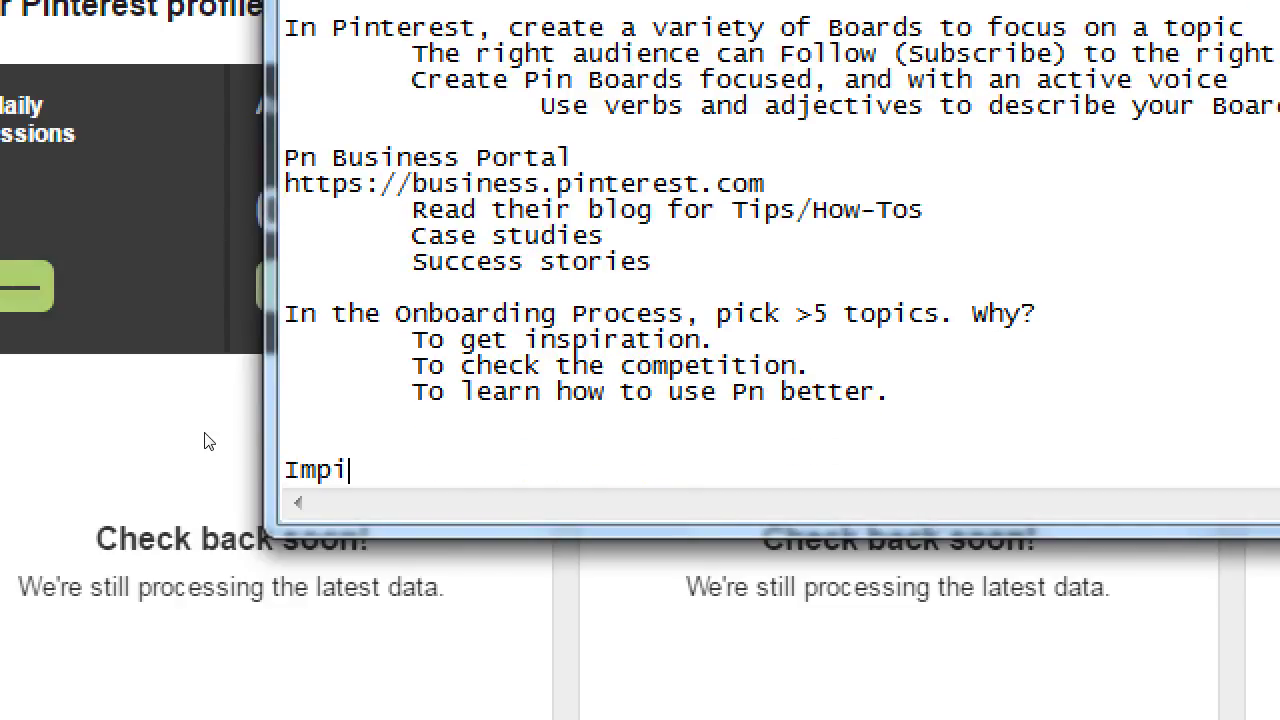
text(essions = )
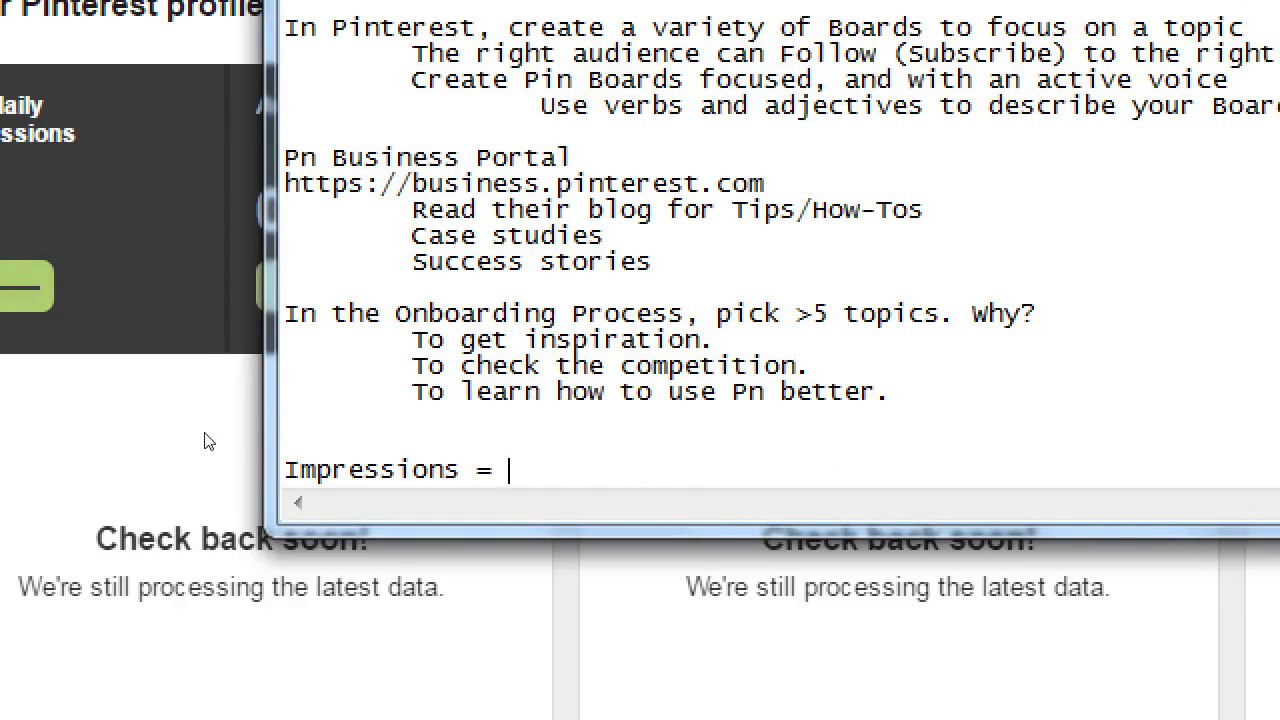
text(How ma)
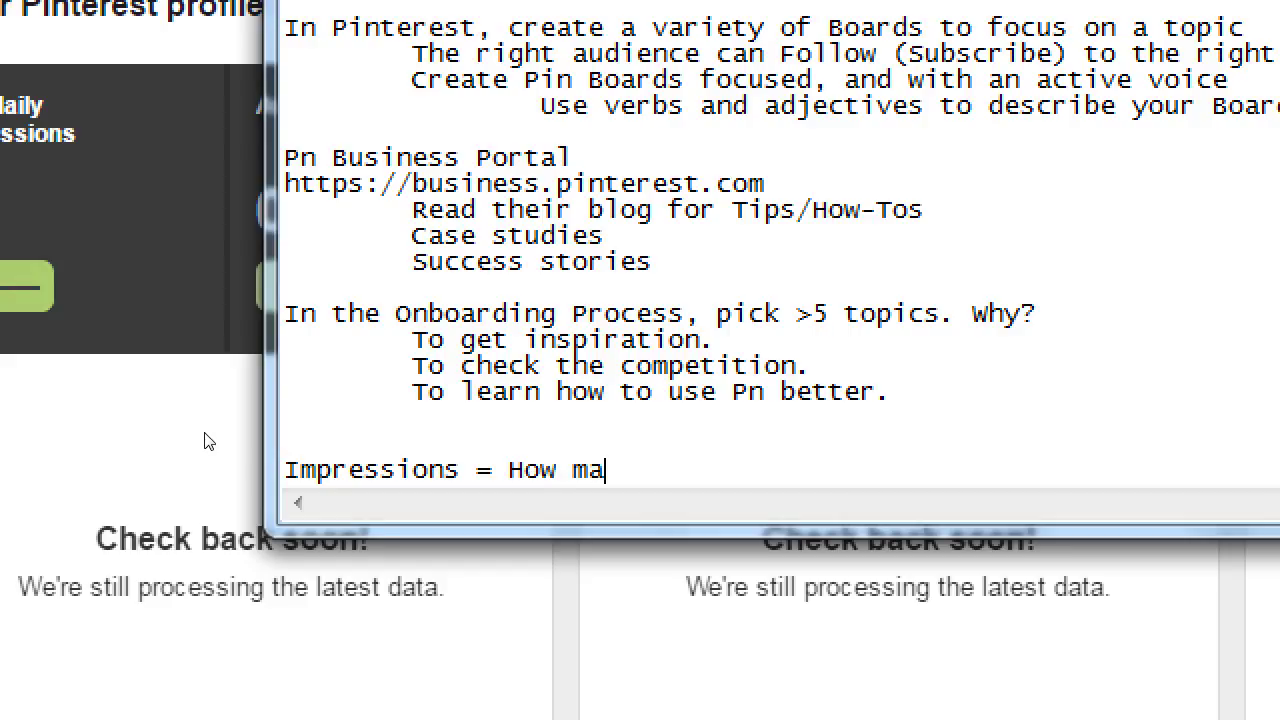
text(ny times people)
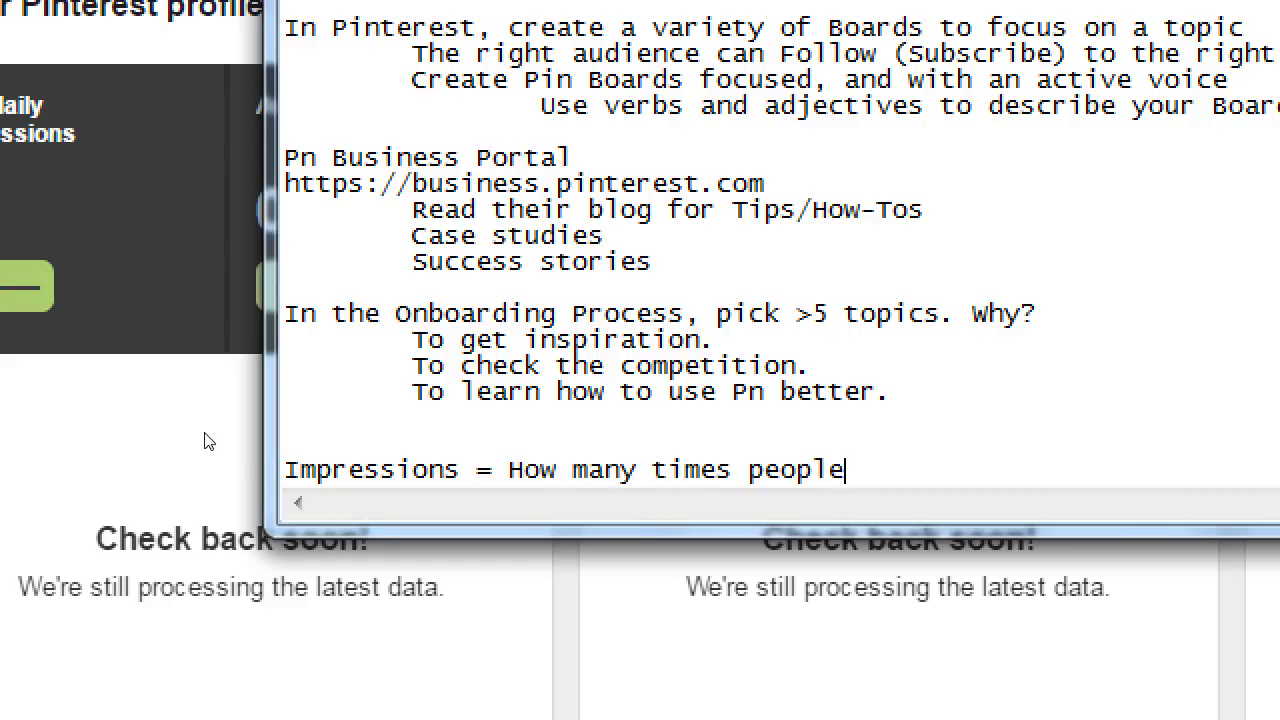
text( see your content)
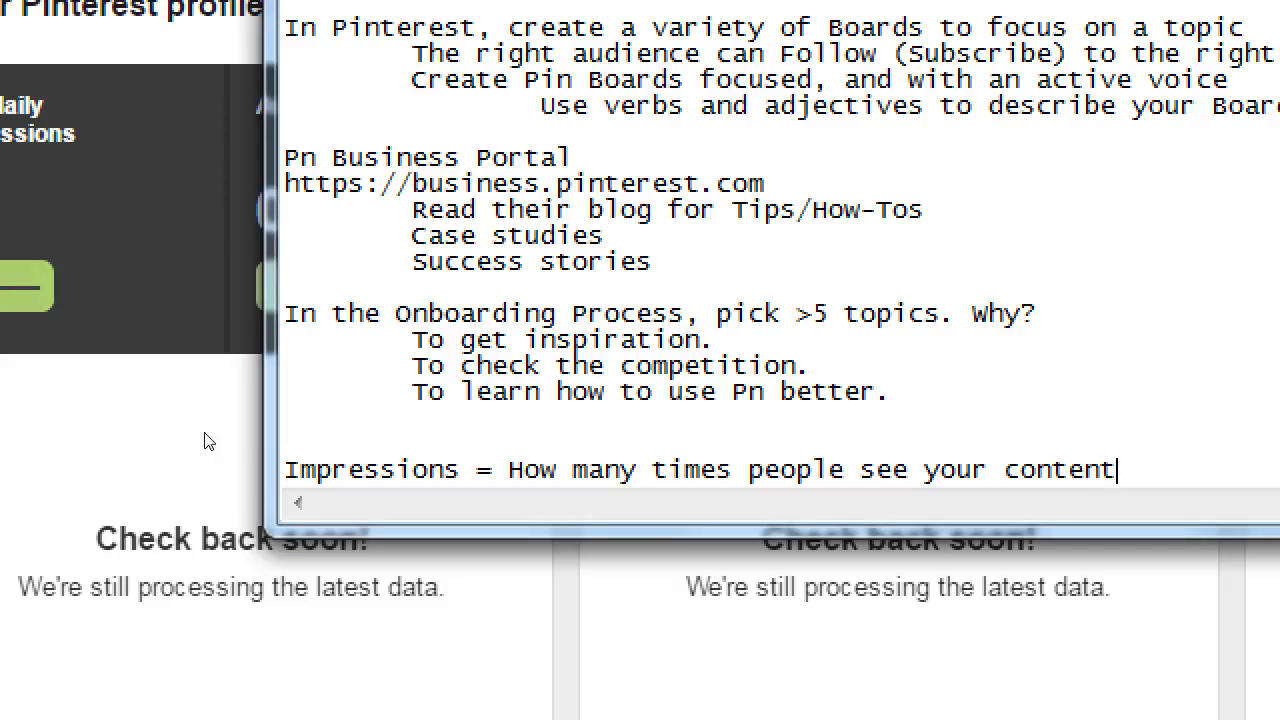
Step: Add the line "Conversions = How many times people do something with your content" beneath the Impressions definition
key(Return)
text(Conversions = How many times people do someth)
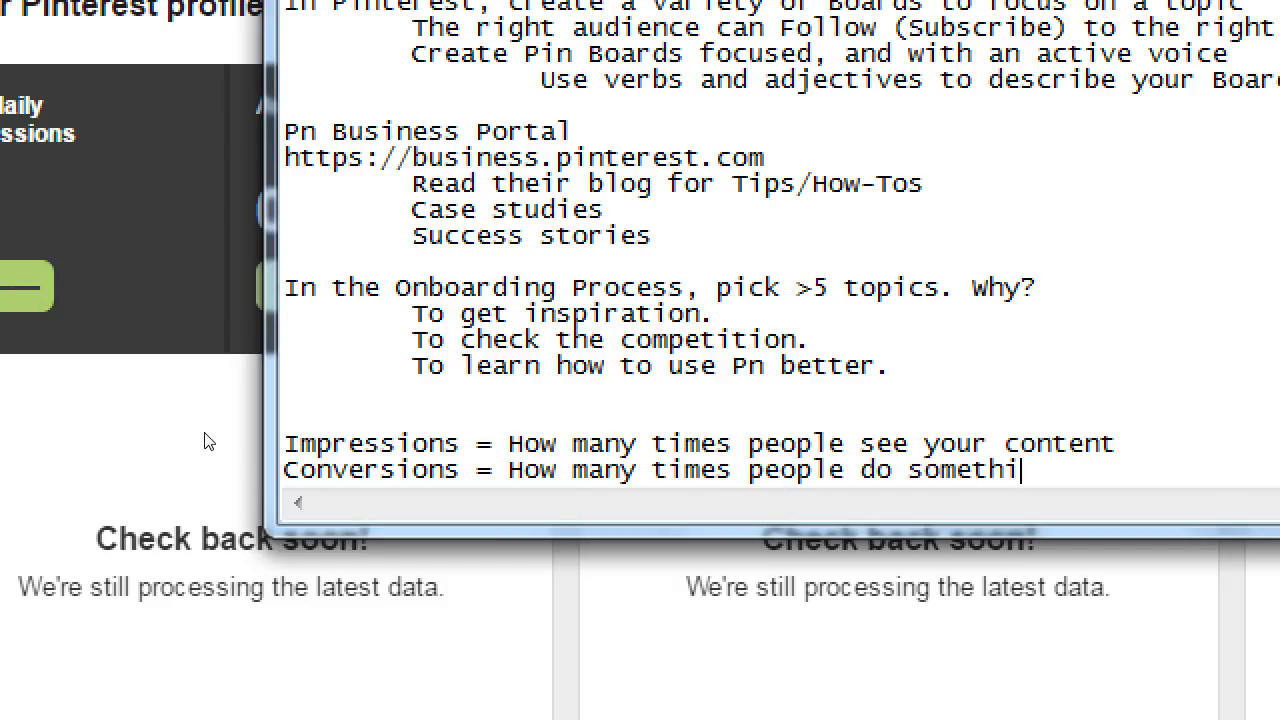
text(ing with your)
text(content)
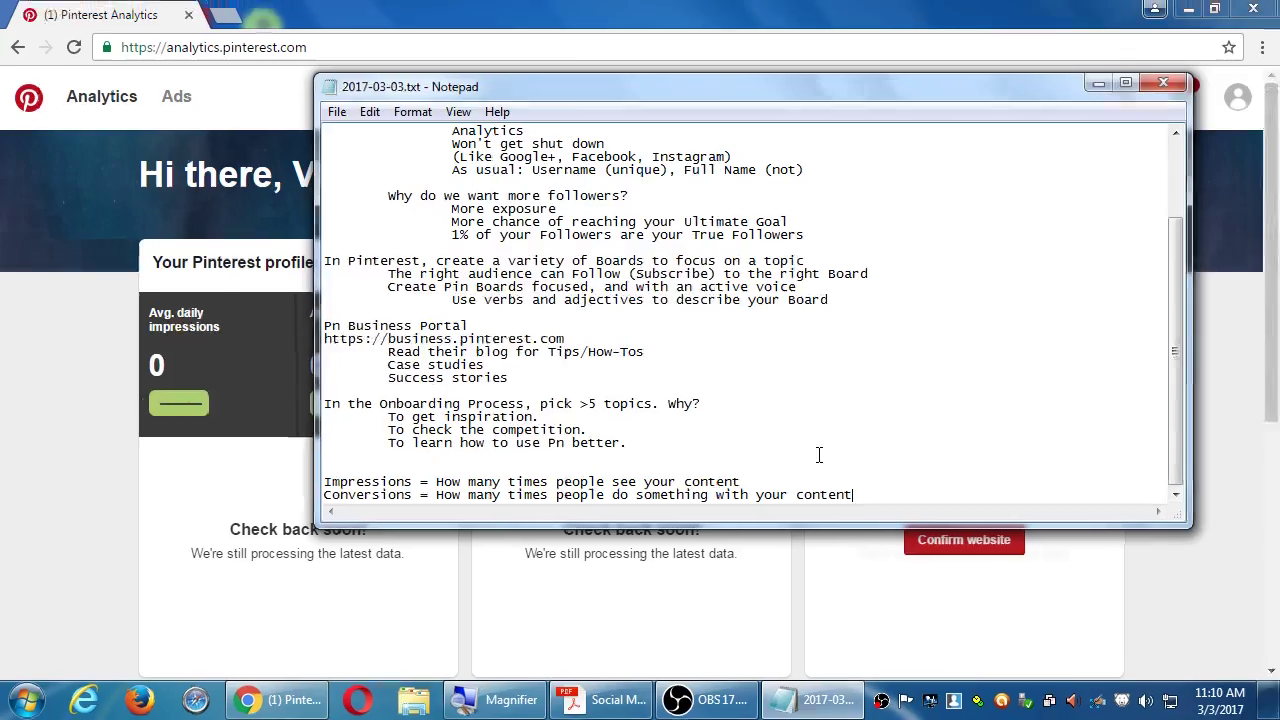
Step: Switch back to Pinterest Analytics in the browser and look over the overview metrics and the top Pin impressions
click(31, 331)
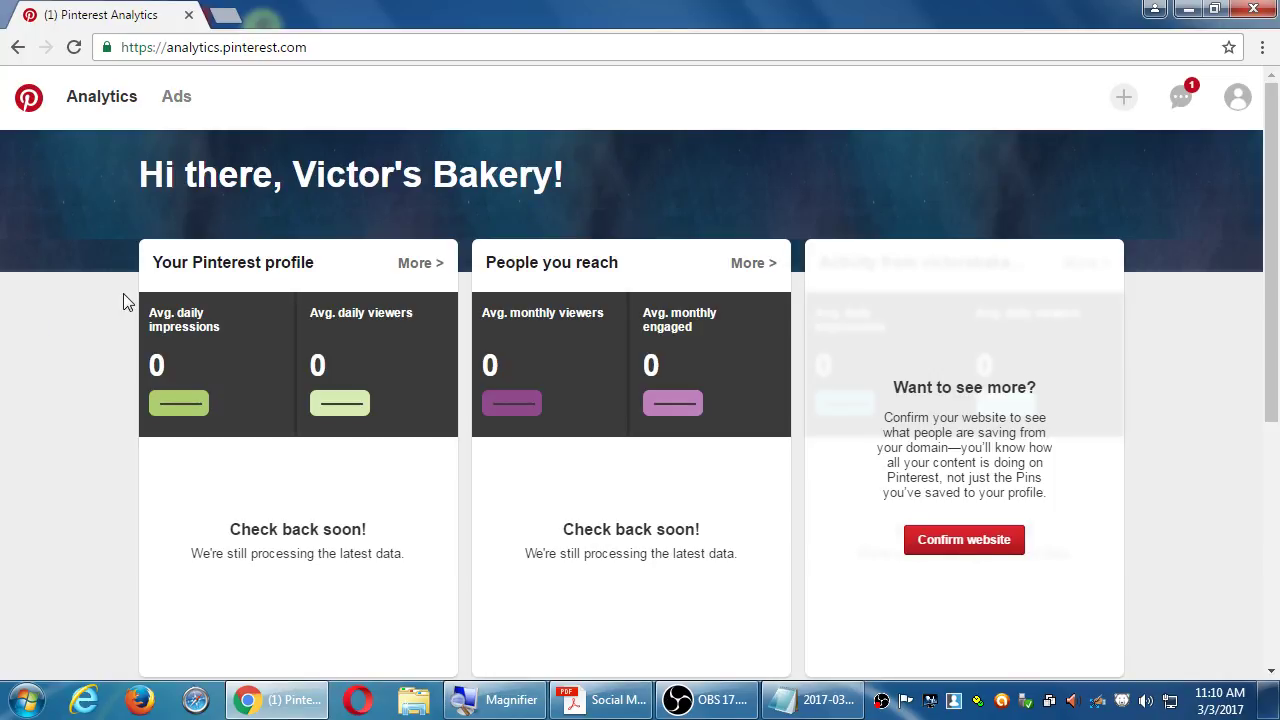
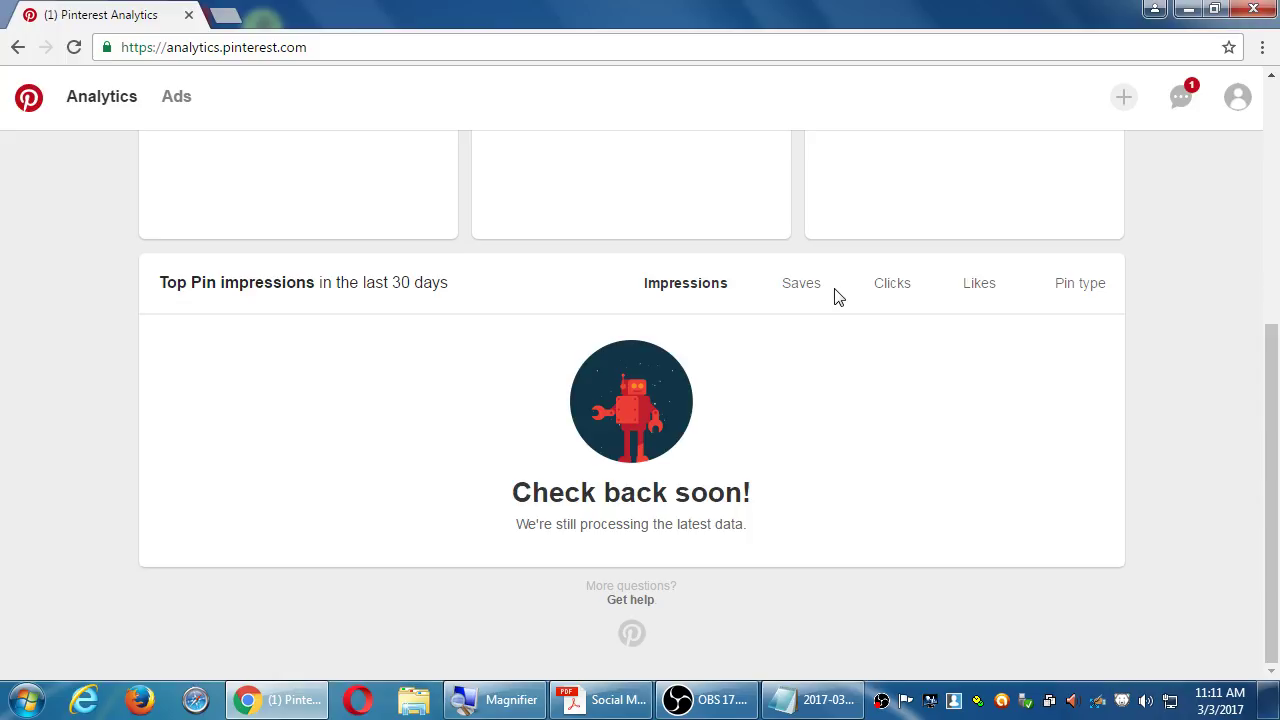
scroll(838, 320, up, 5)
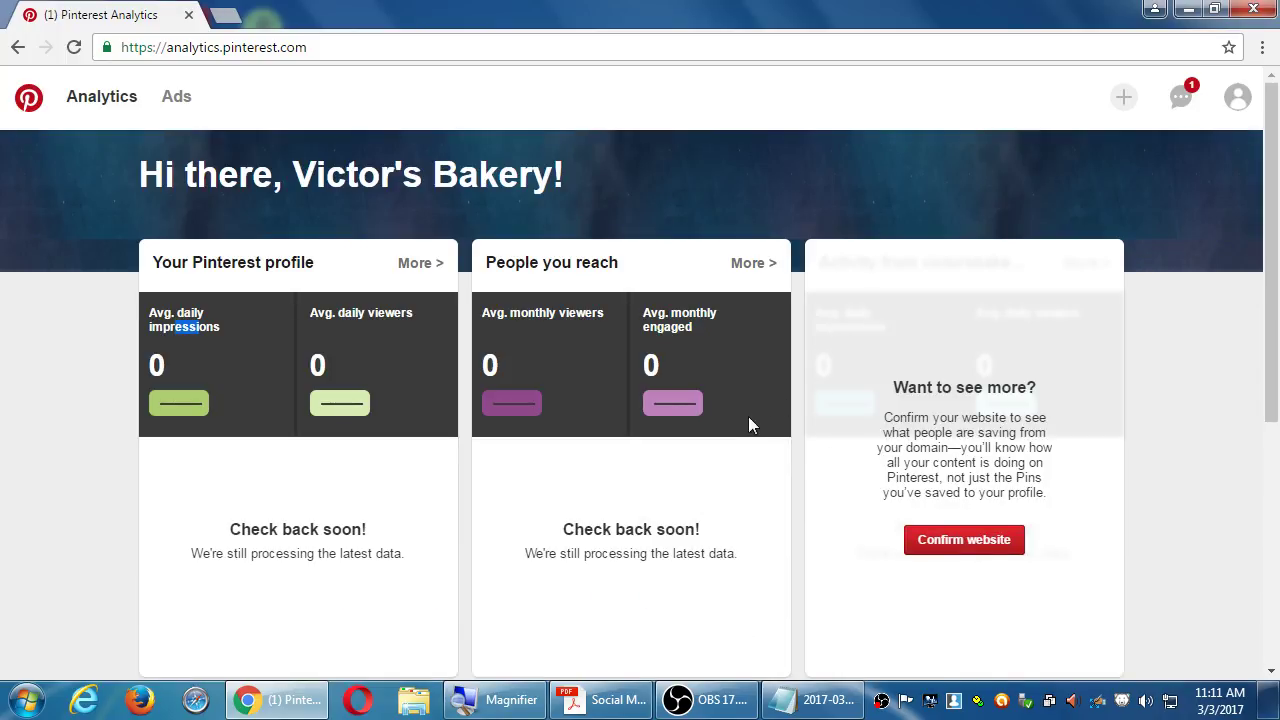
click(44, 367)
Step: Examine the website confirmation dialog and its domain verification meta tag, and leave without confirming the site
click(965, 540)
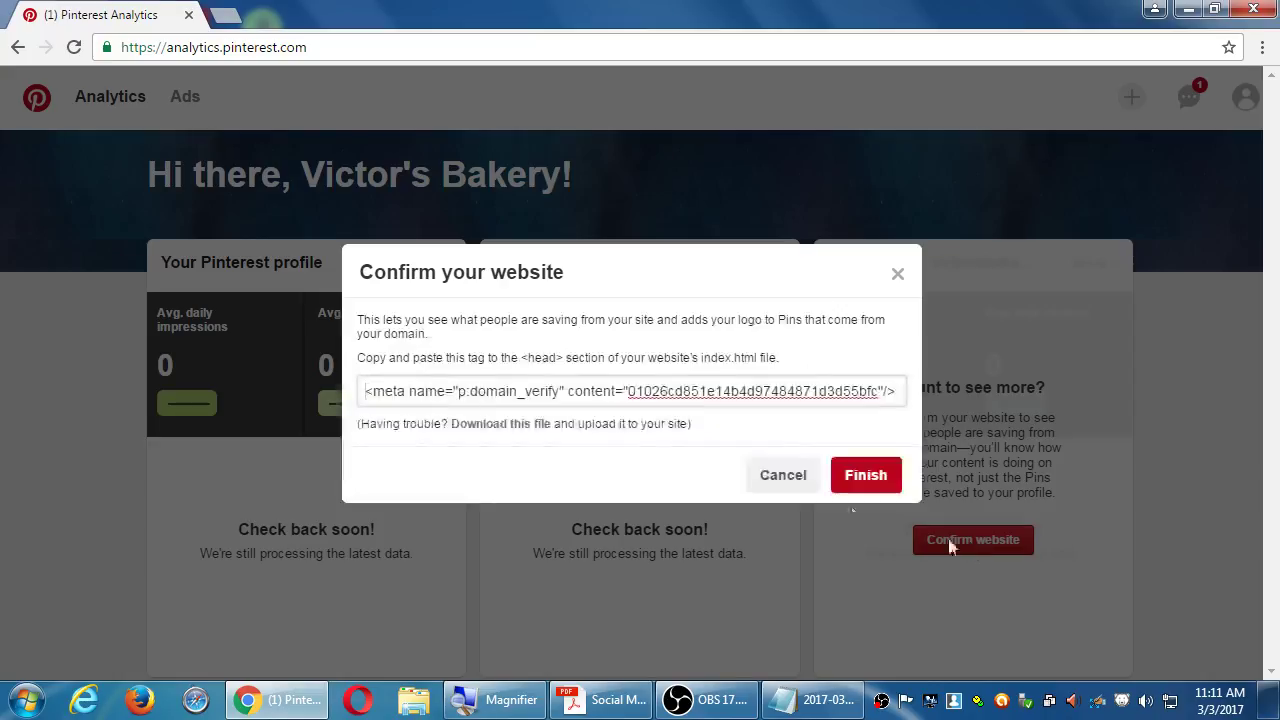
click(899, 275)
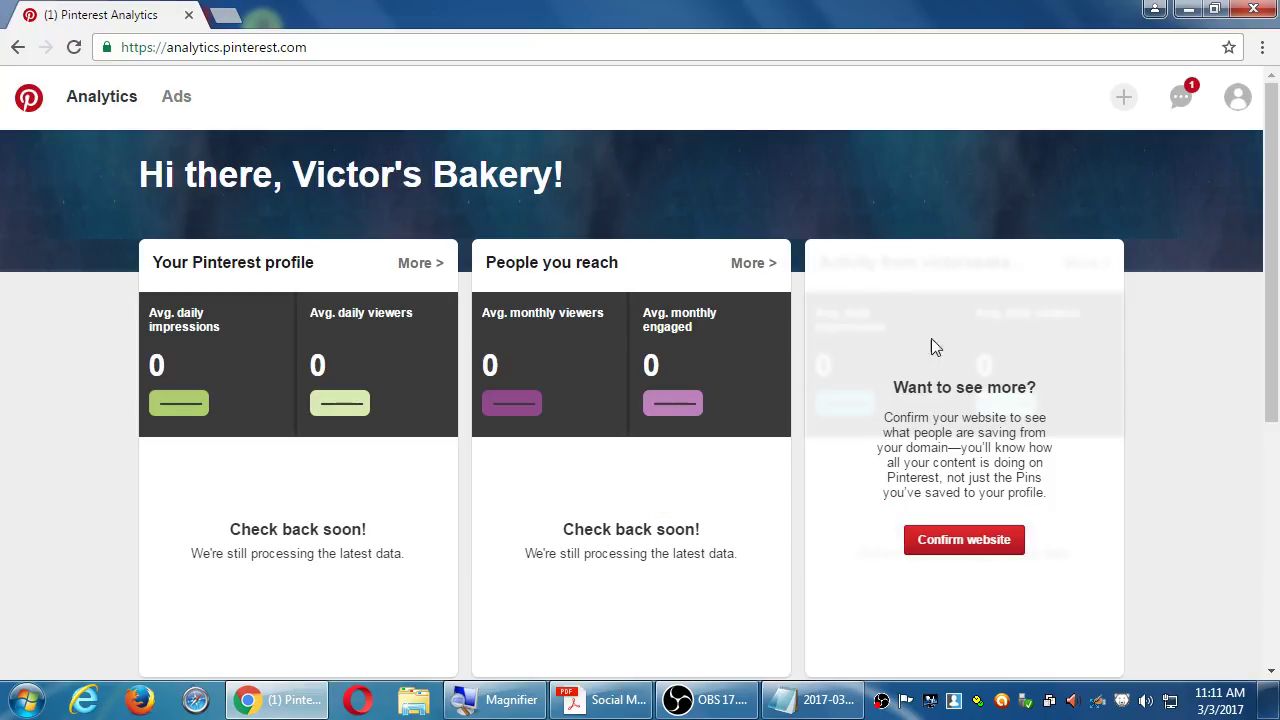
click(953, 539)
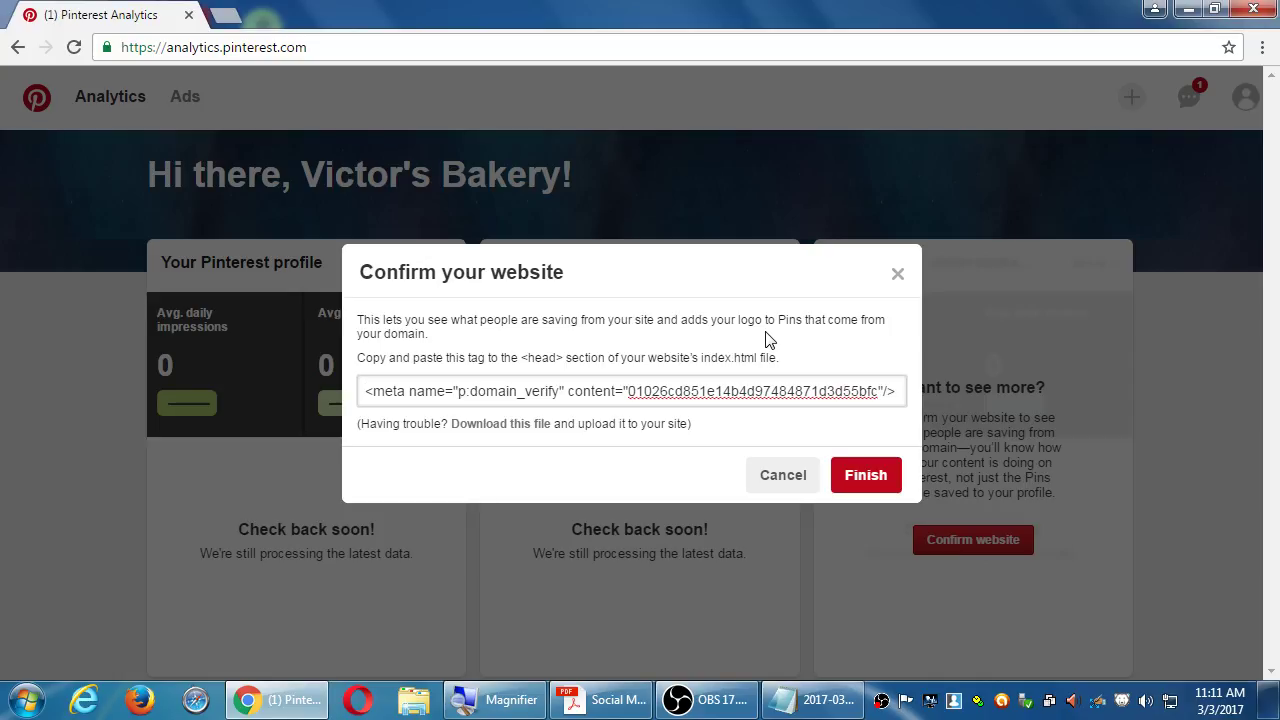
double_click(764, 390)
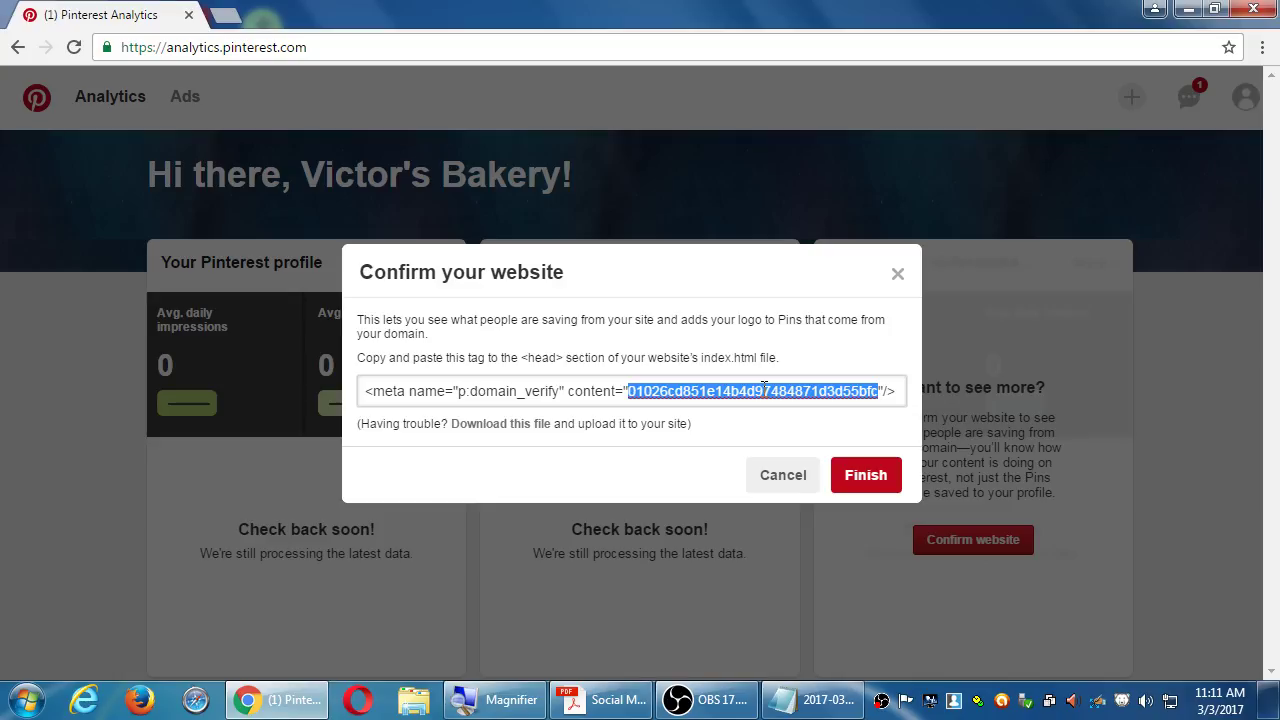
triple_click(736, 388)
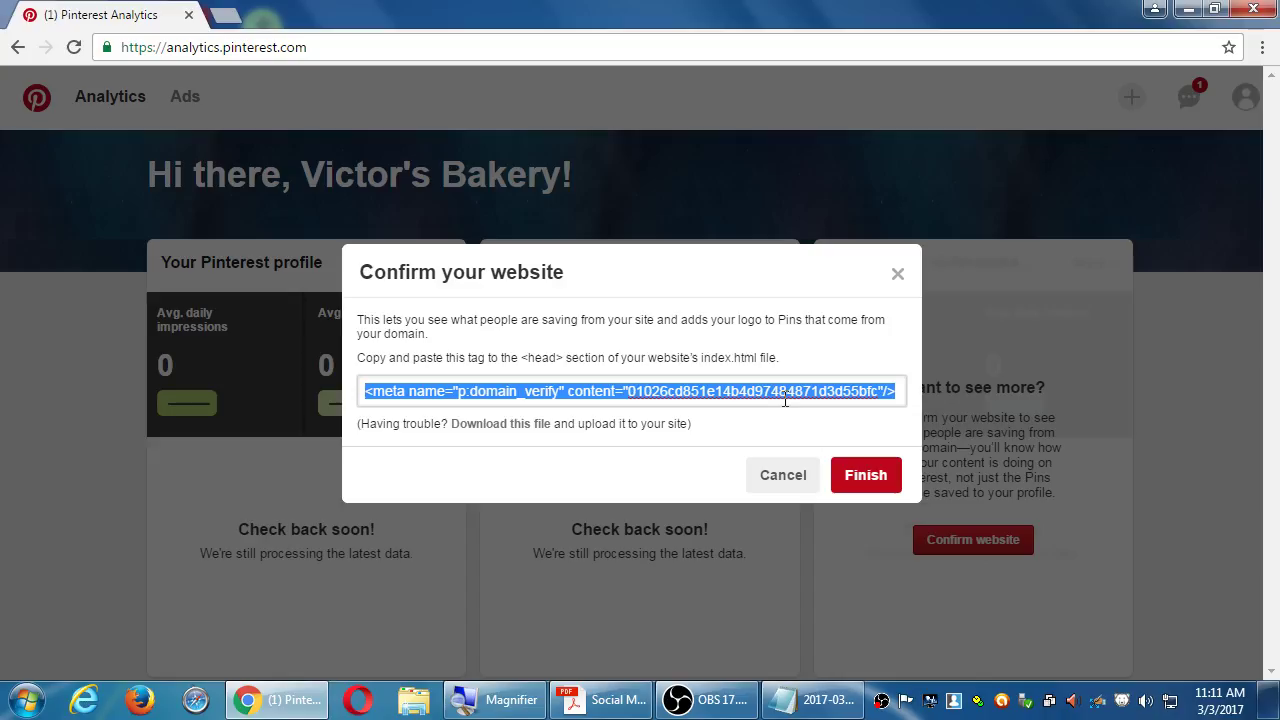
click(683, 446)
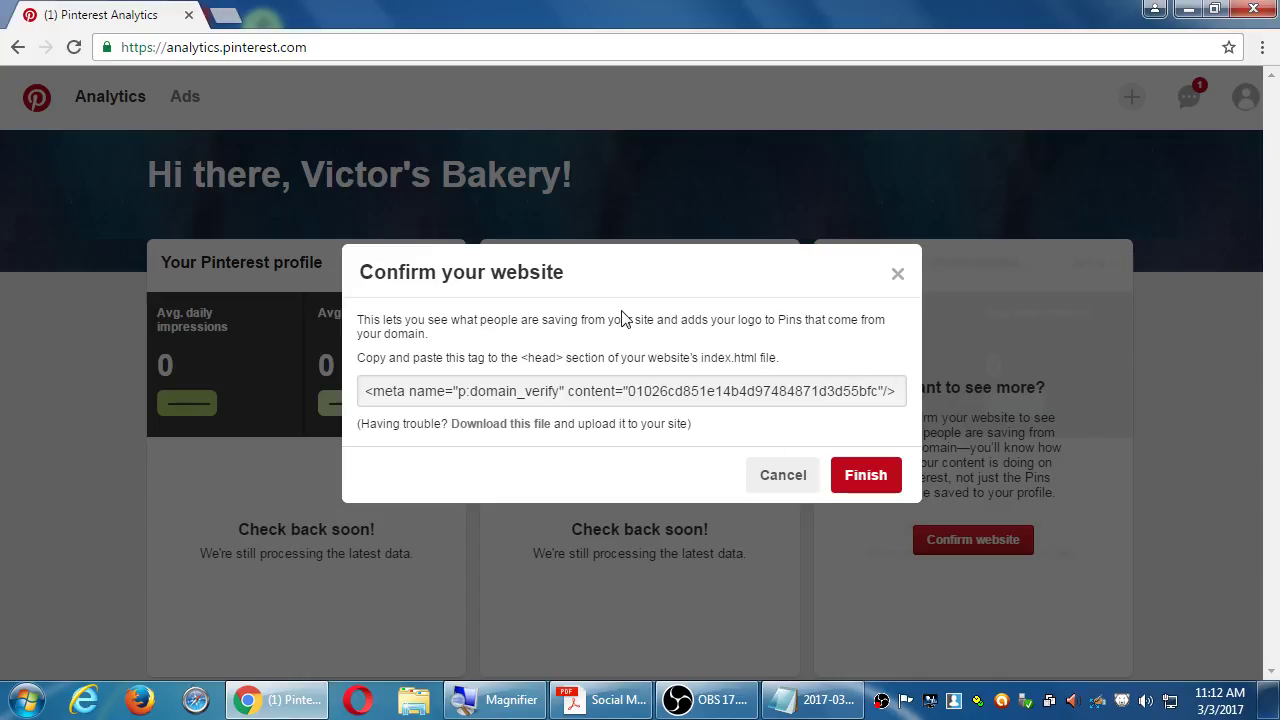
click(775, 484)
Step: Open the Ads overview, set the location and currency to United States (Dollars), and dismiss the welcome introduction
mouse_move(120, 108)
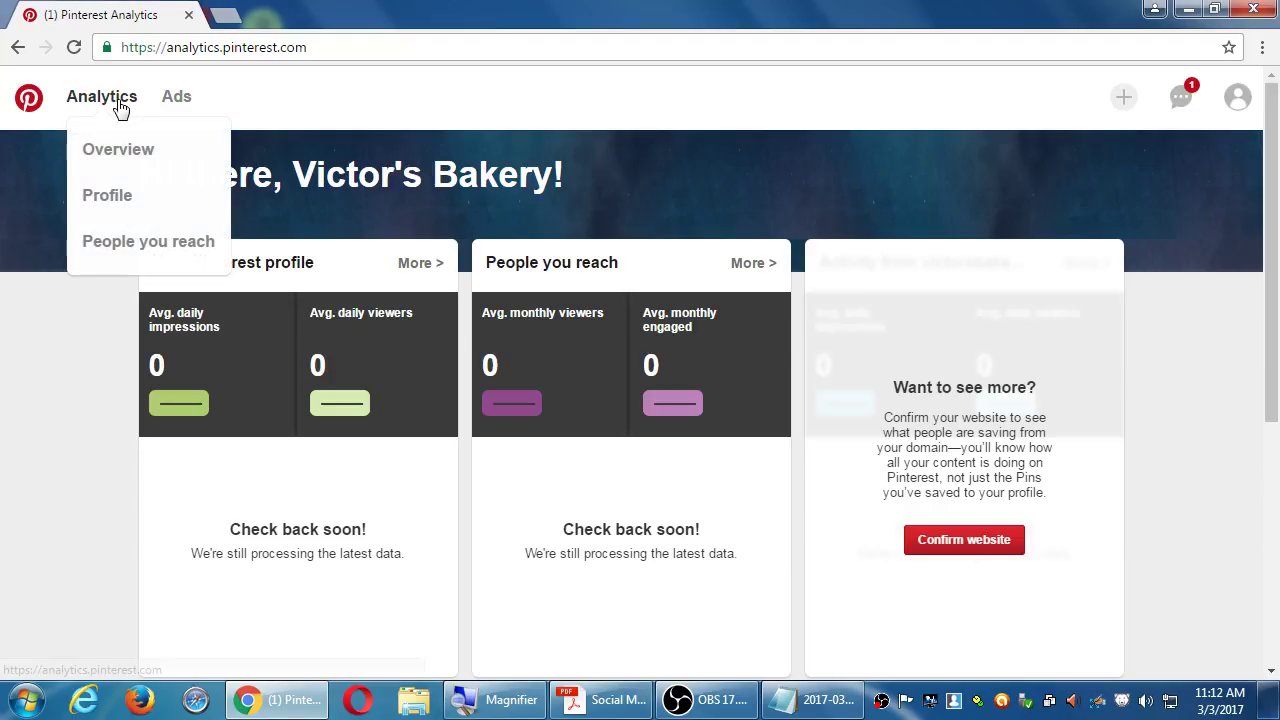
mouse_move(185, 100)
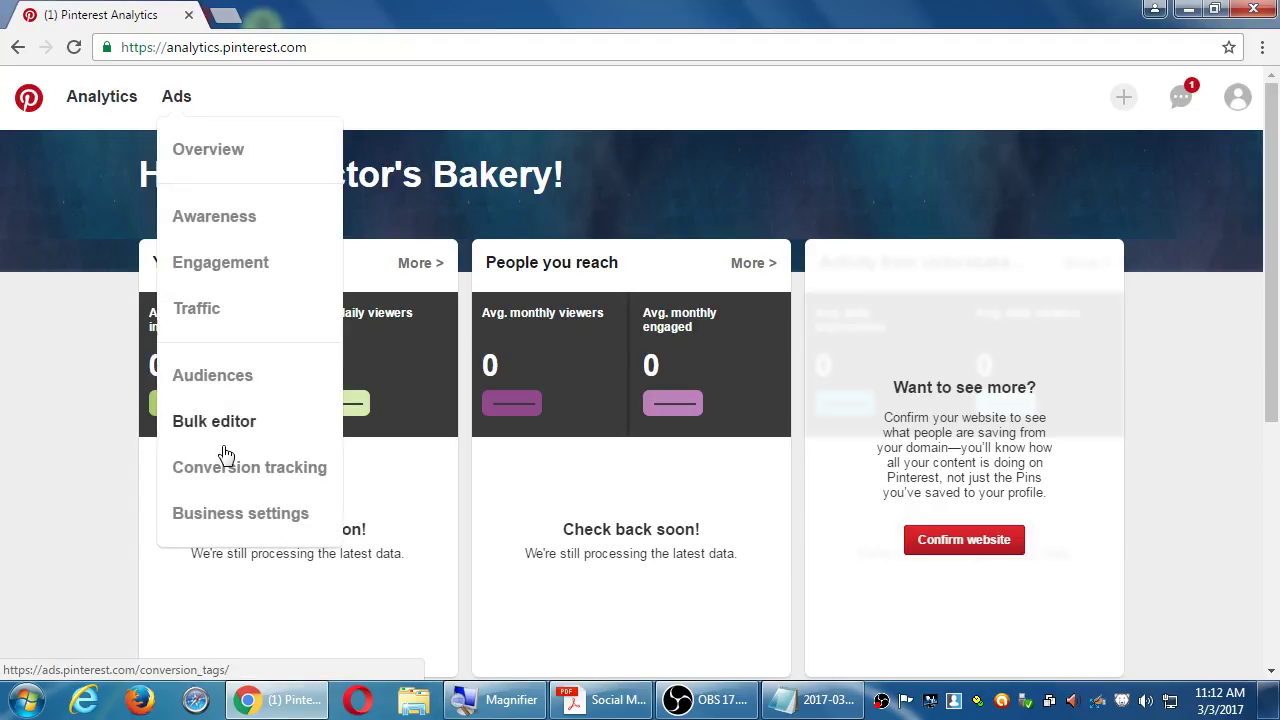
click(190, 150)
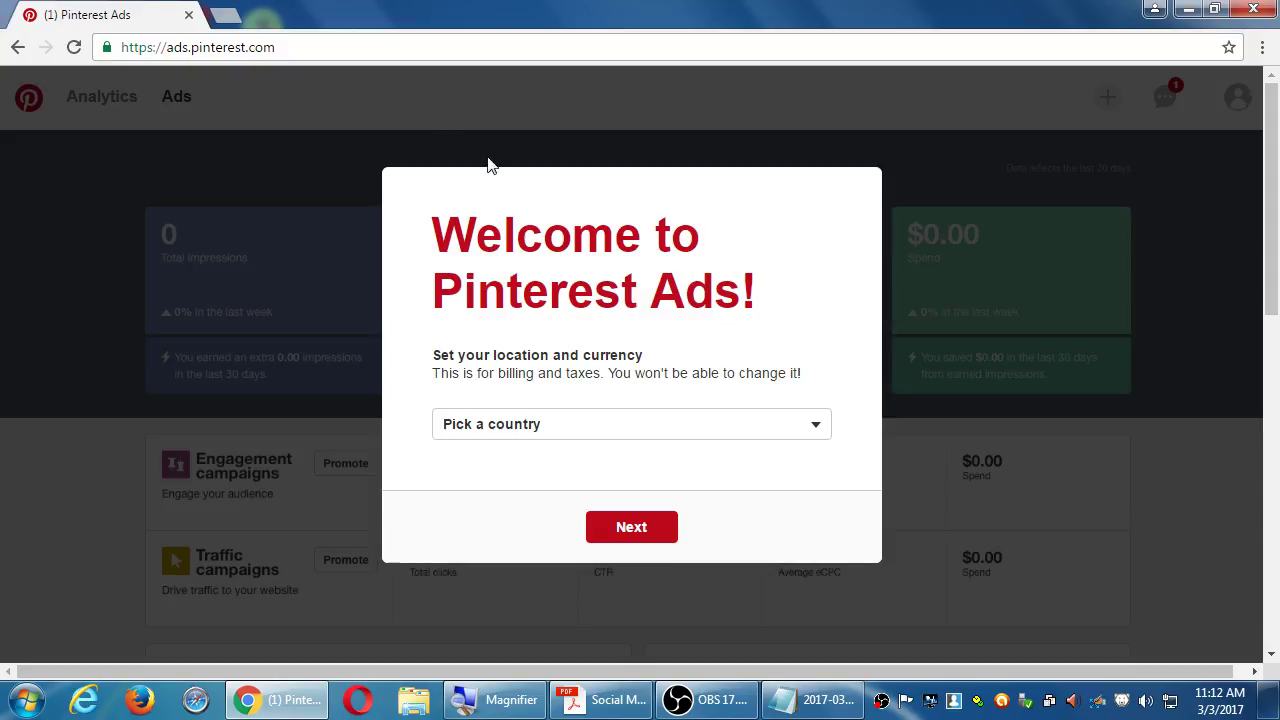
click(561, 428)
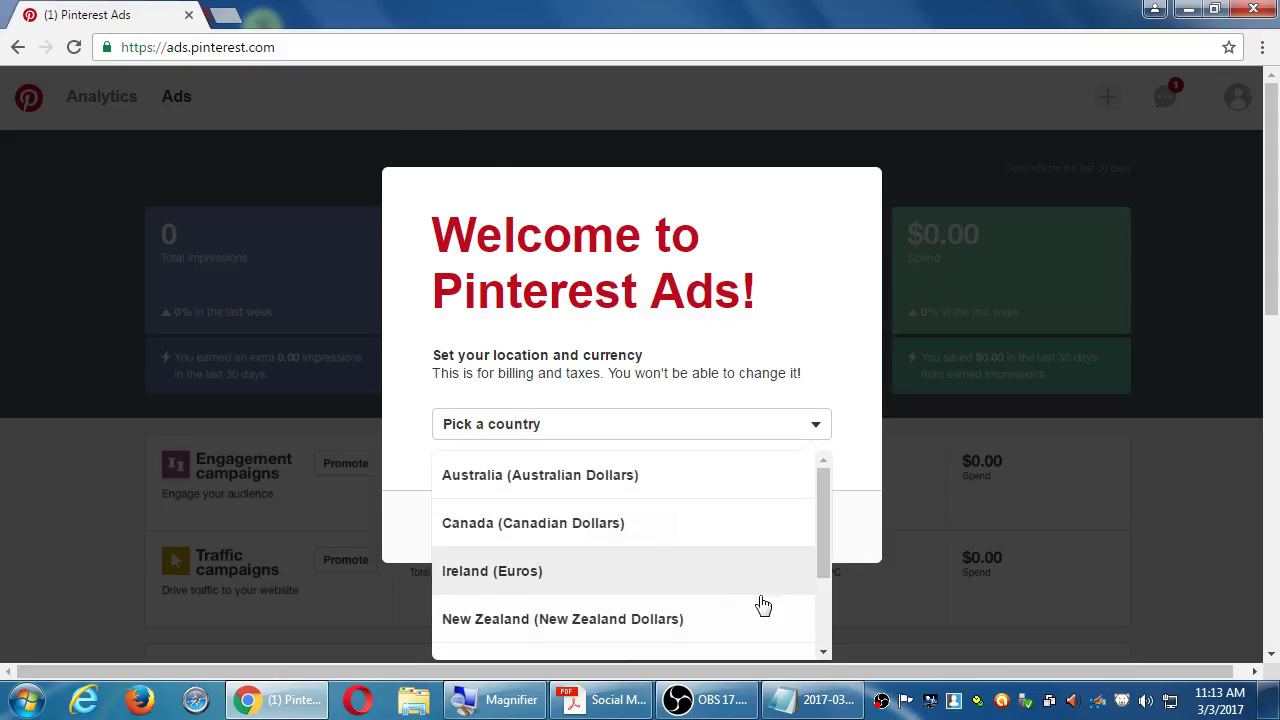
drag(822, 590, 817, 648)
click(630, 598)
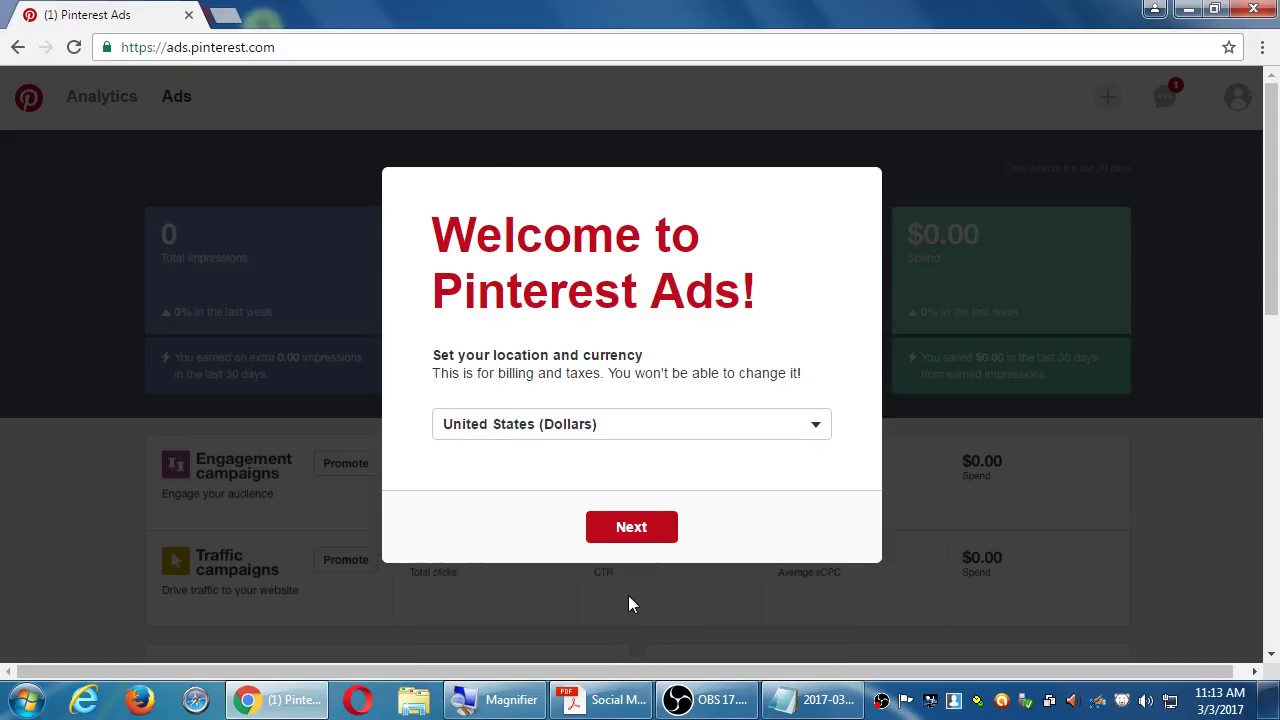
click(632, 530)
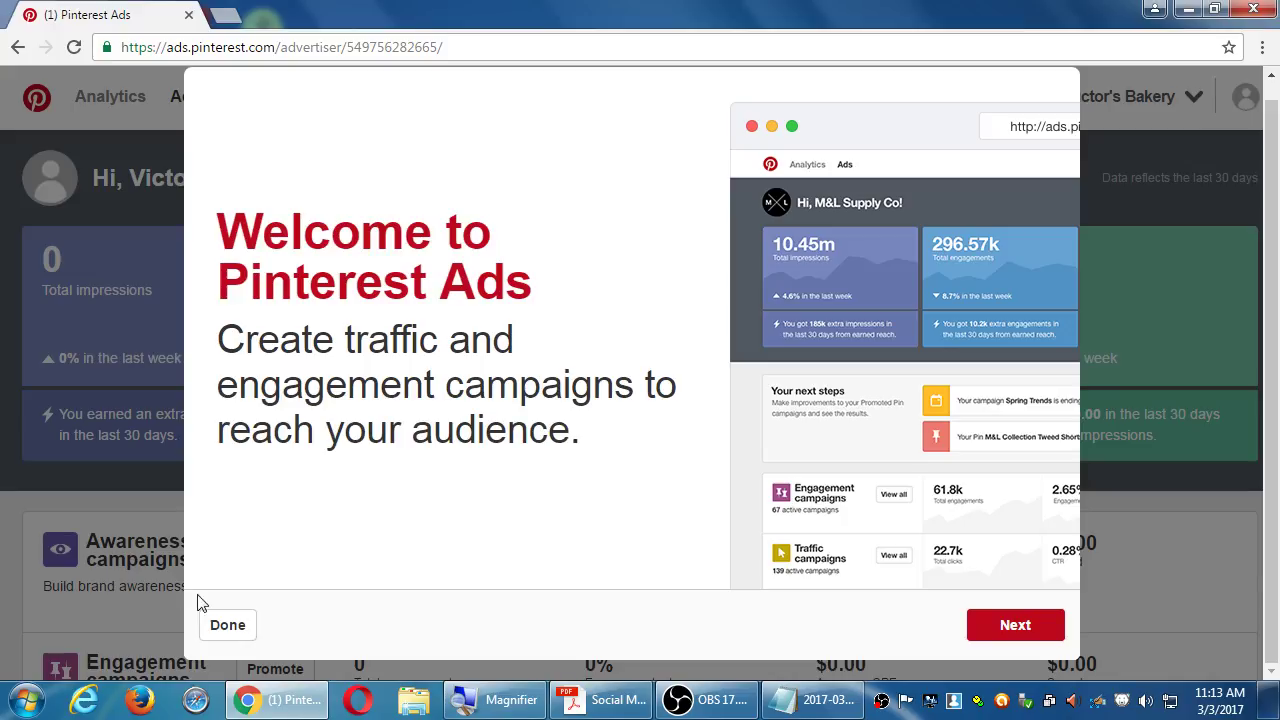
click(230, 625)
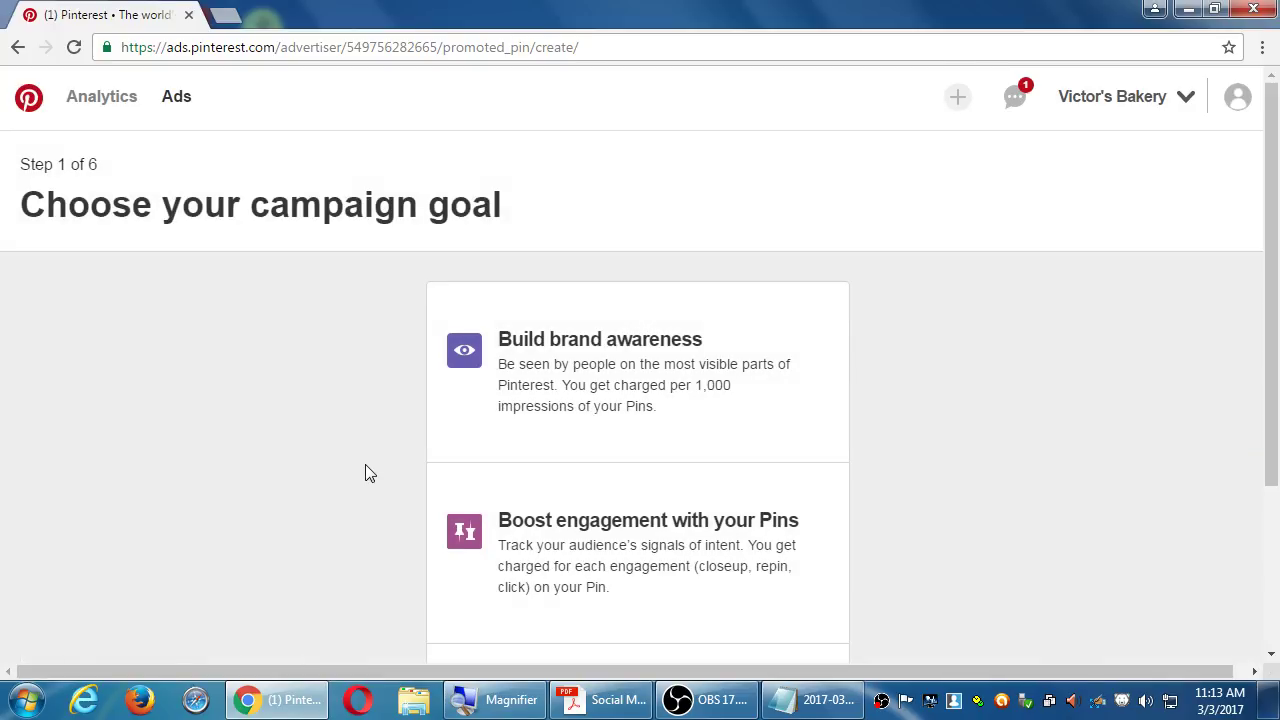
Step: Look over the campaign goal options in Ads, check the account's notifications, and close them
scroll(355, 450, down, 3)
scroll(340, 431, up, 3)
click(189, 100)
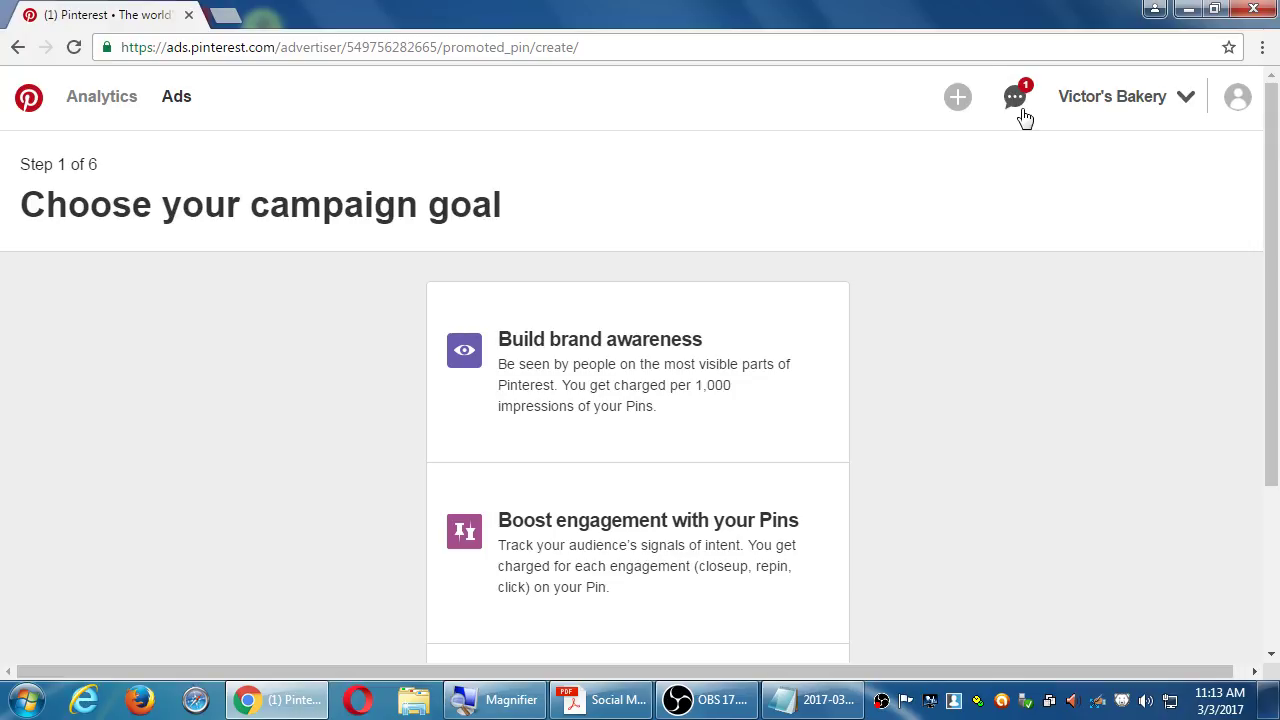
click(1016, 97)
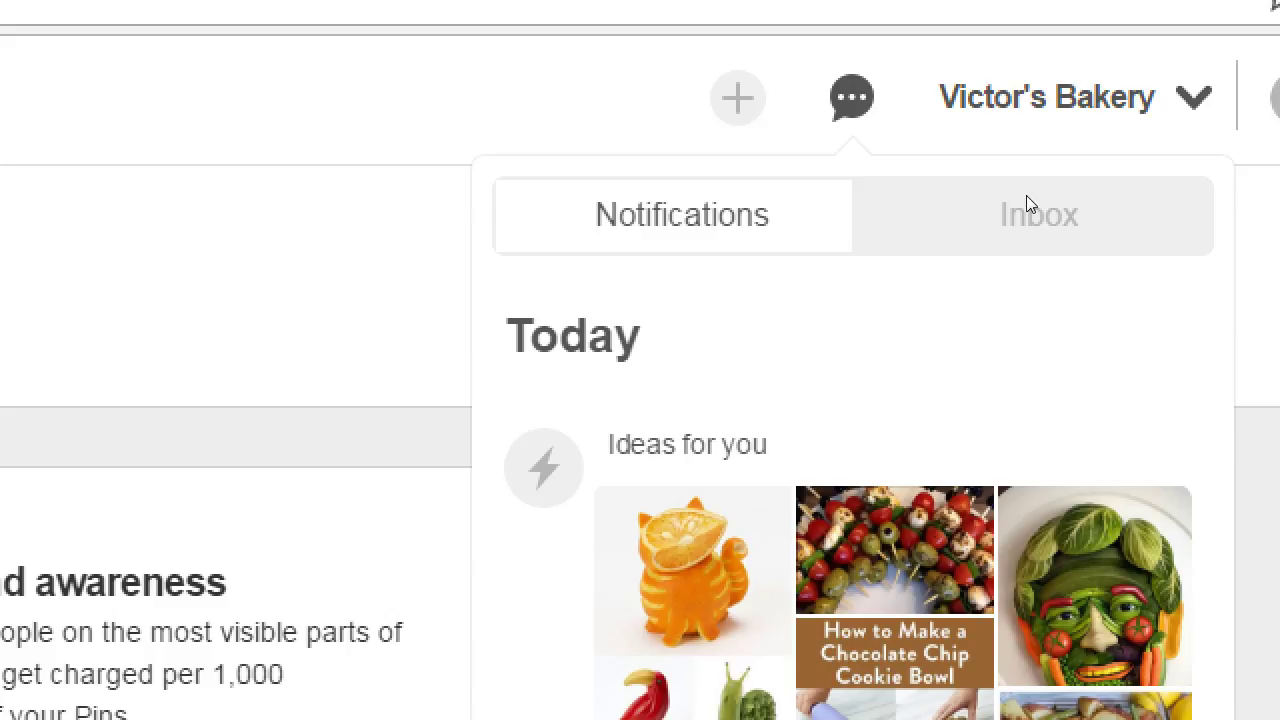
click(1249, 180)
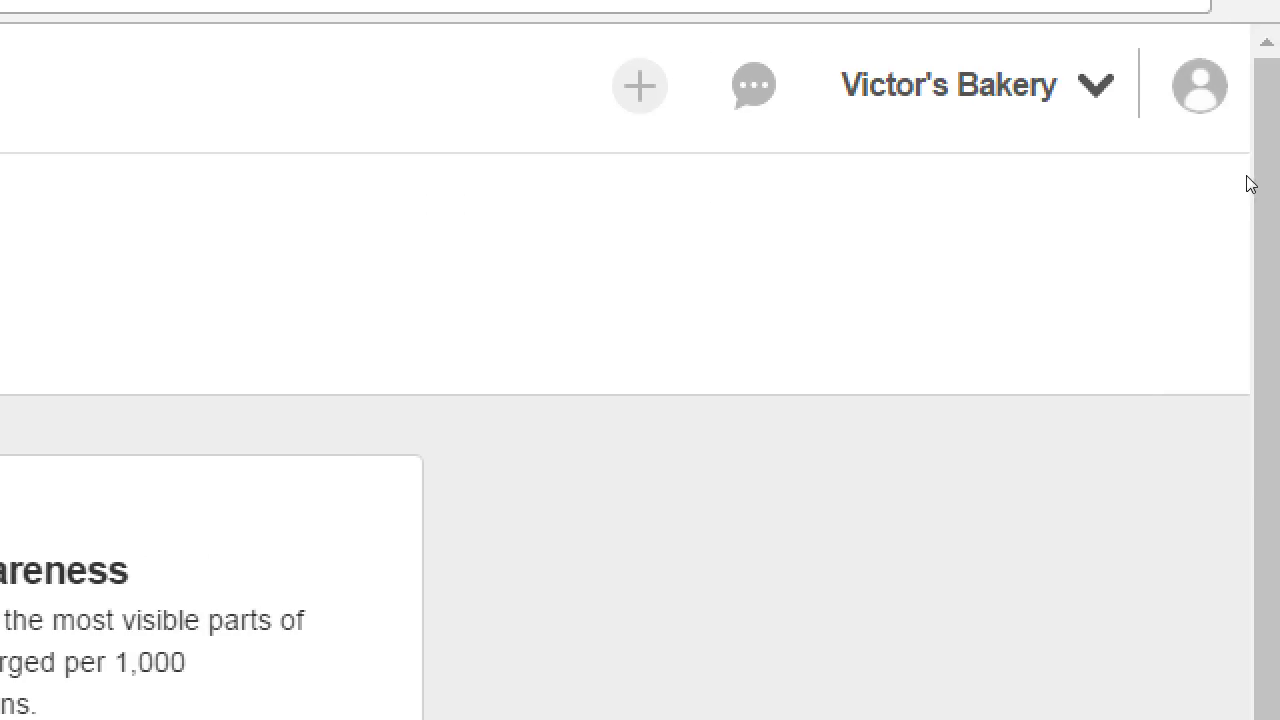
Step: Check the ad account choices while keeping Victor's Bakery selected, and open the business's own profile page
click(1097, 86)
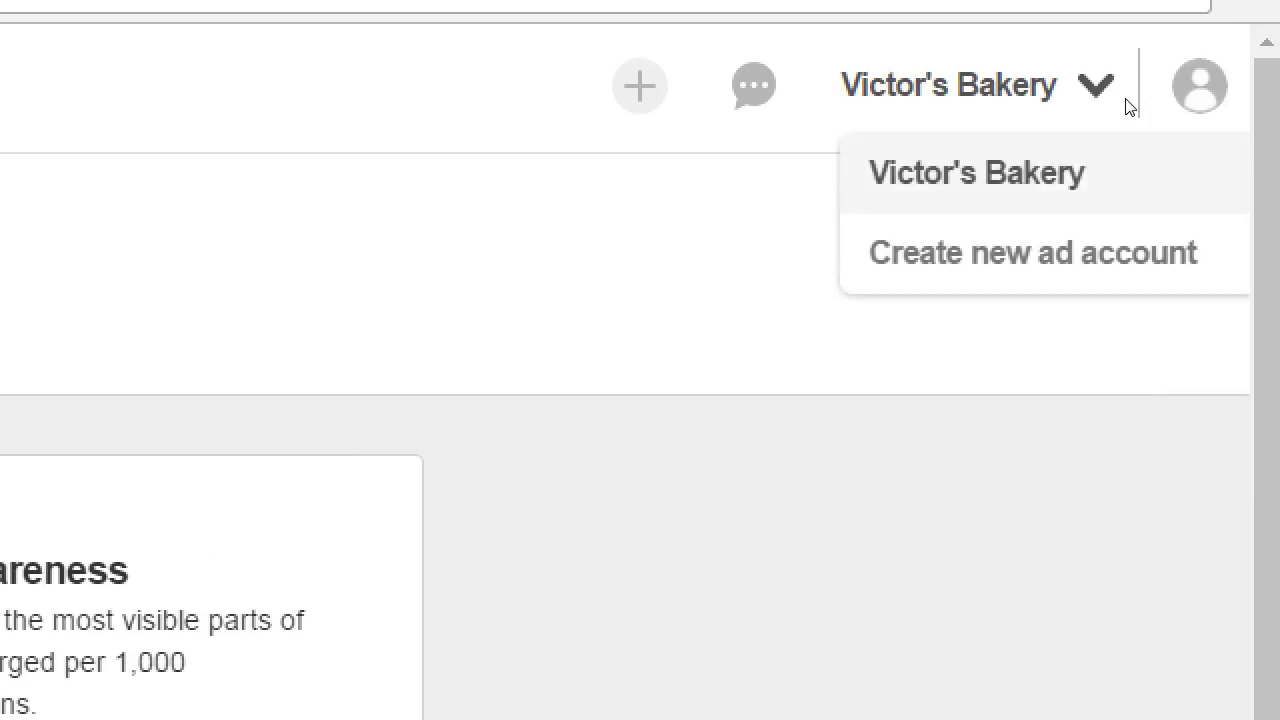
click(1126, 176)
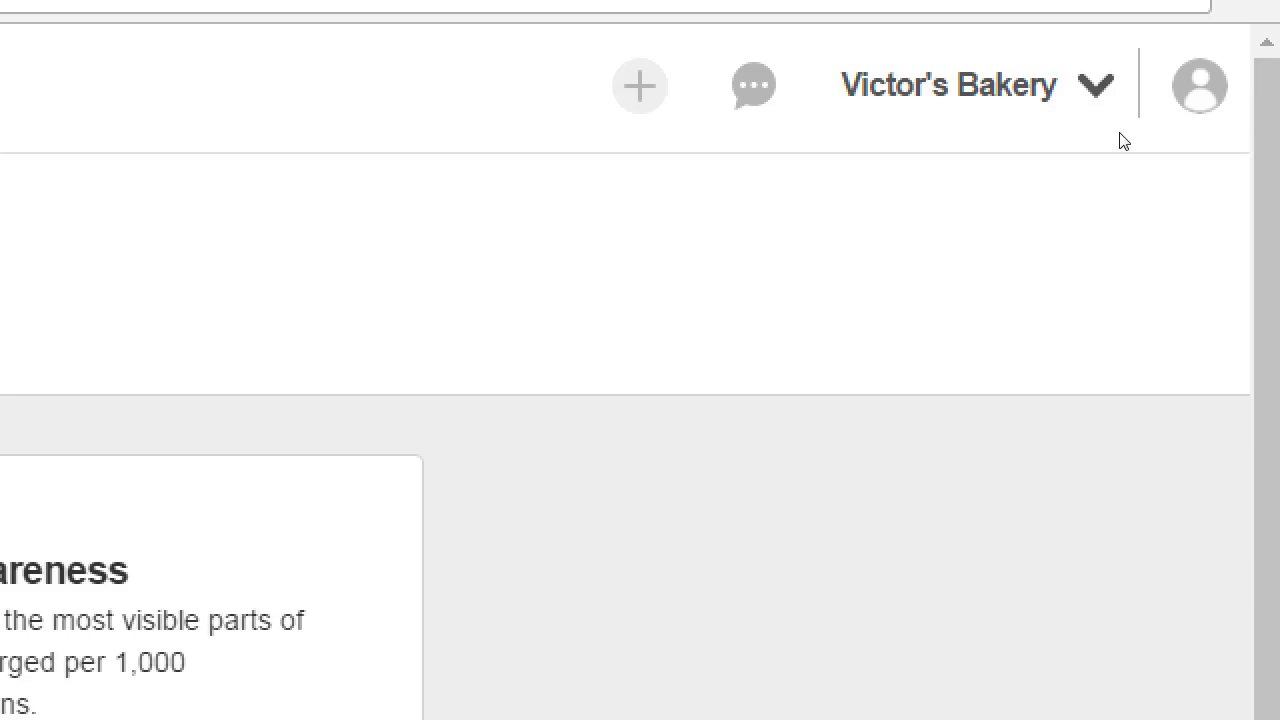
click(1121, 100)
click(1129, 163)
click(1243, 108)
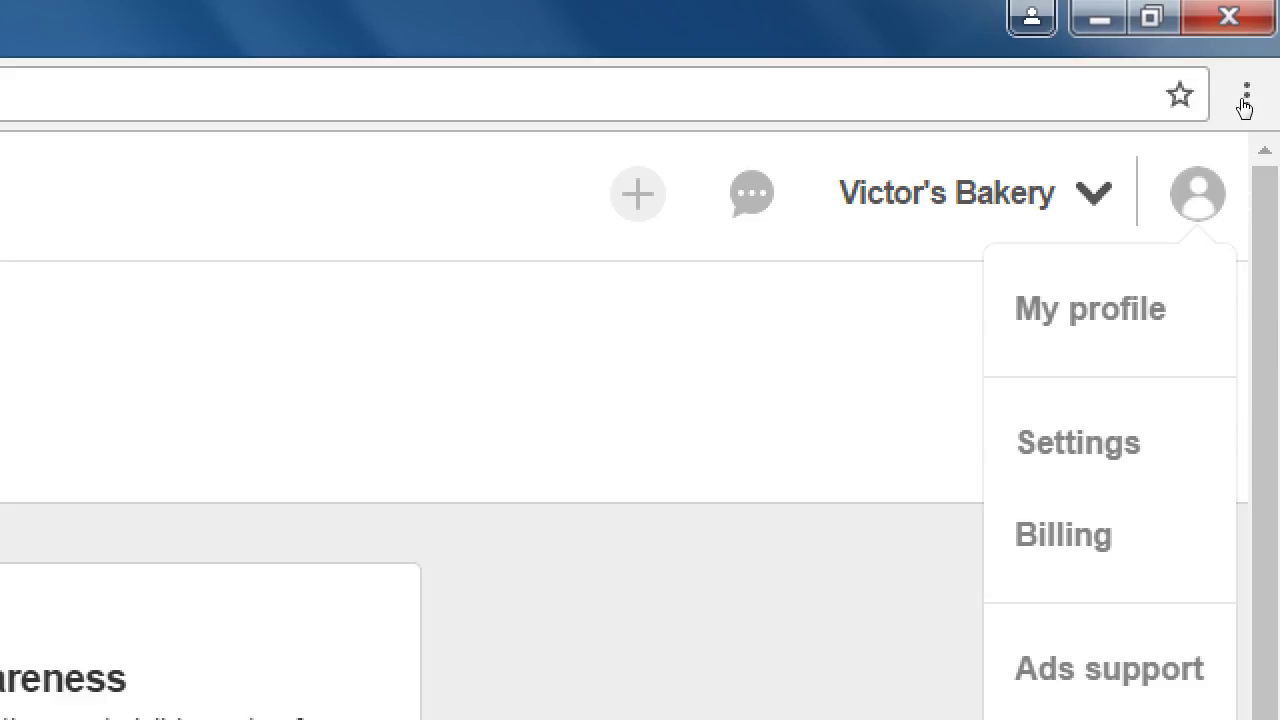
click(1201, 162)
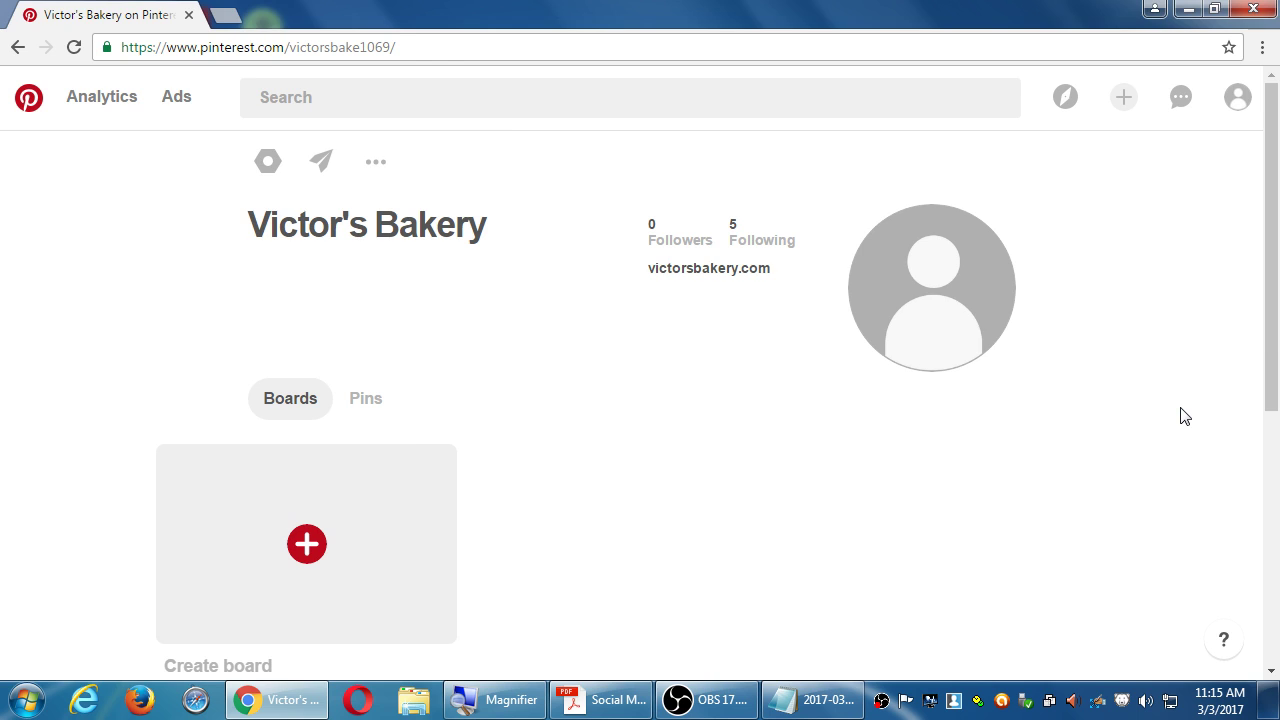
Step: Switch to the 2017-03-03.txt notes in Notepad and add the heading "Complete your profile ASAP" below the Conversions definition, separated by blank lines
key(alt+Tab)
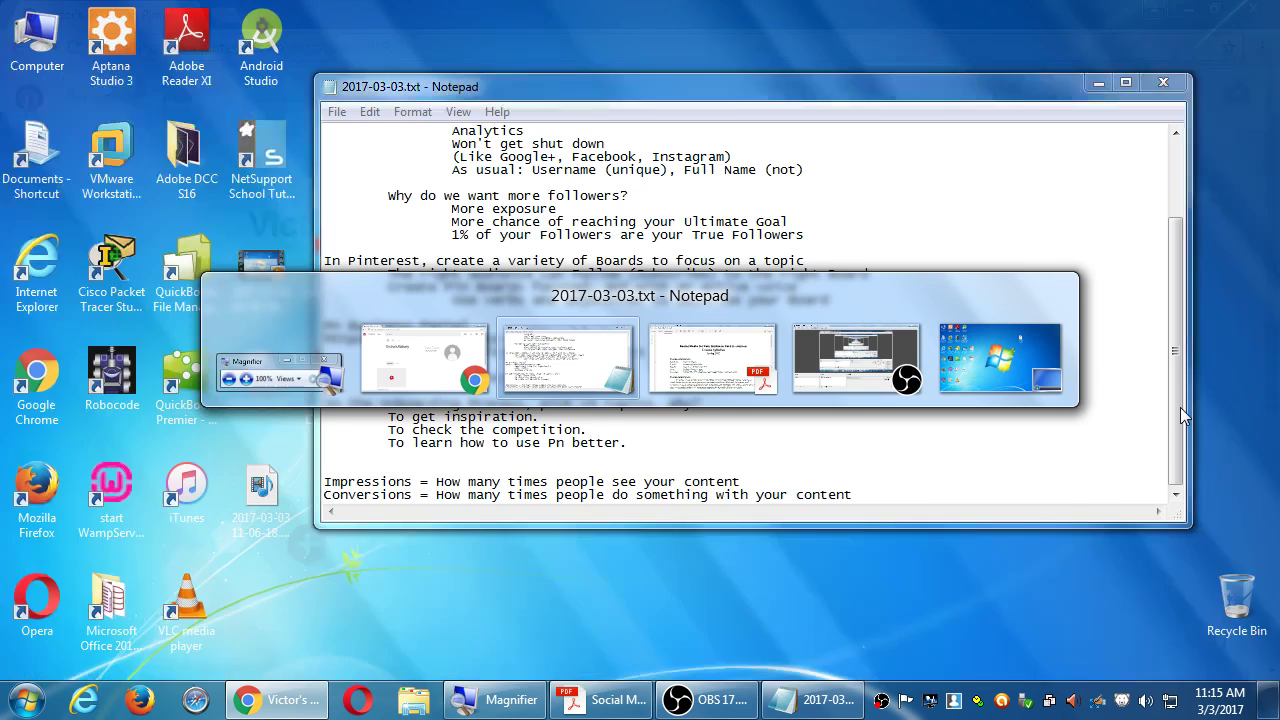
key(super+plus)
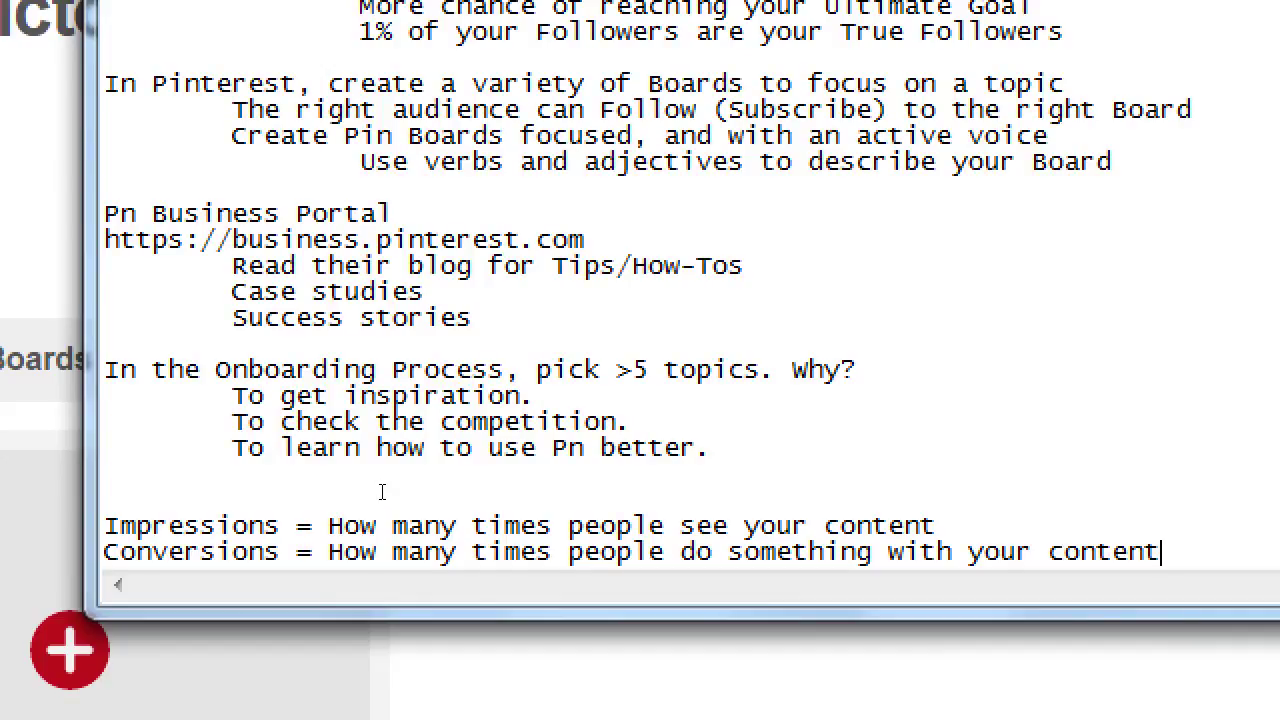
key(Return)
key(Return)
key(Return)
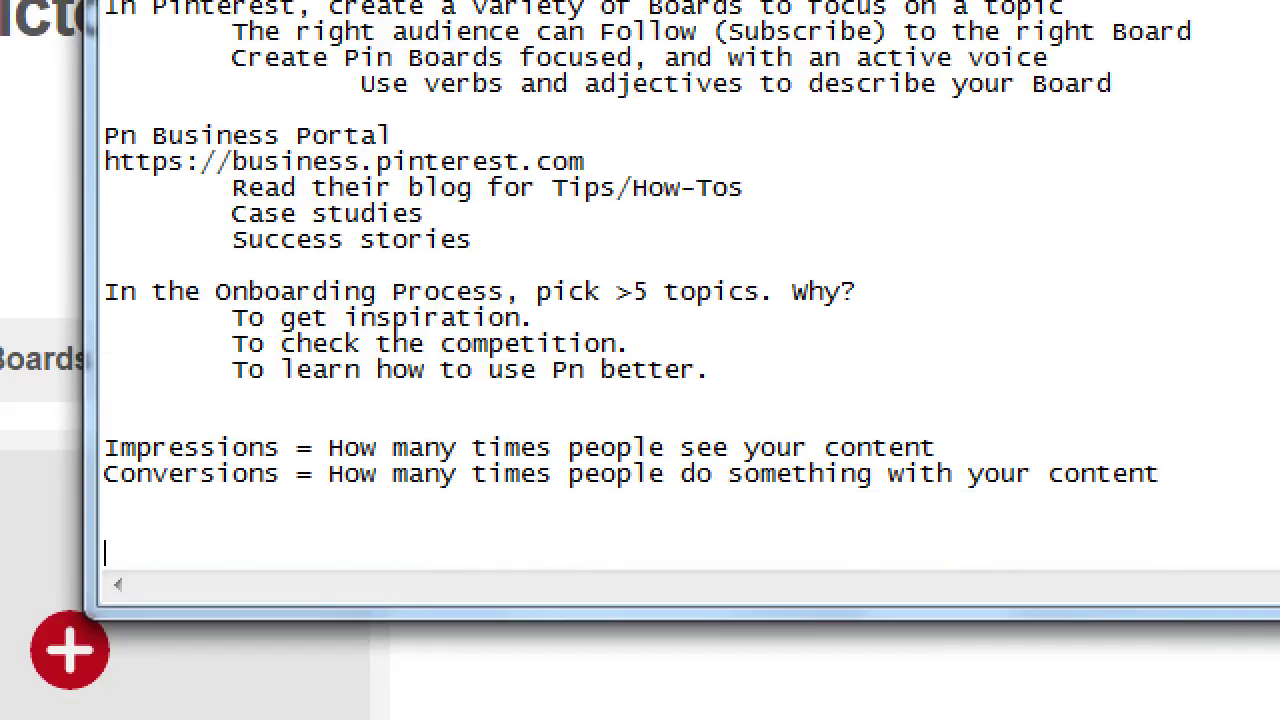
text(S)
key(BackSpace)
text(Complete you r)
key(BackSpace)
key(BackSpace)
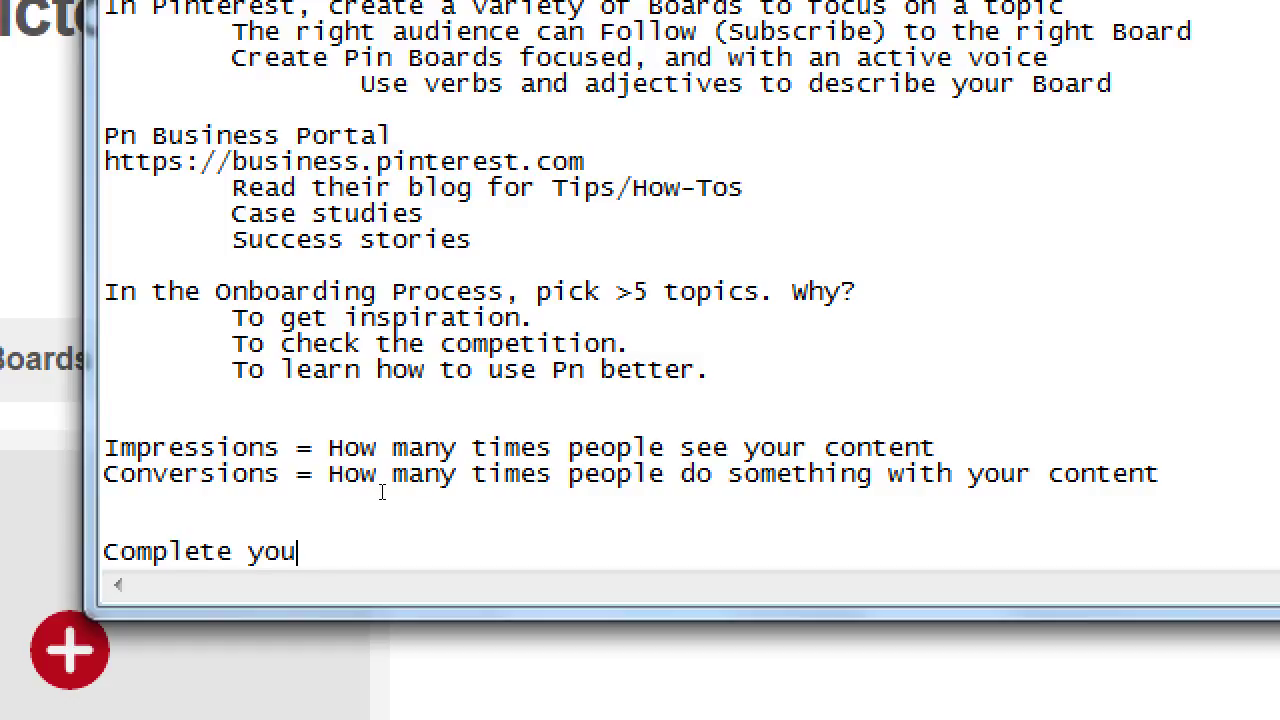
text(r profile ASAP)
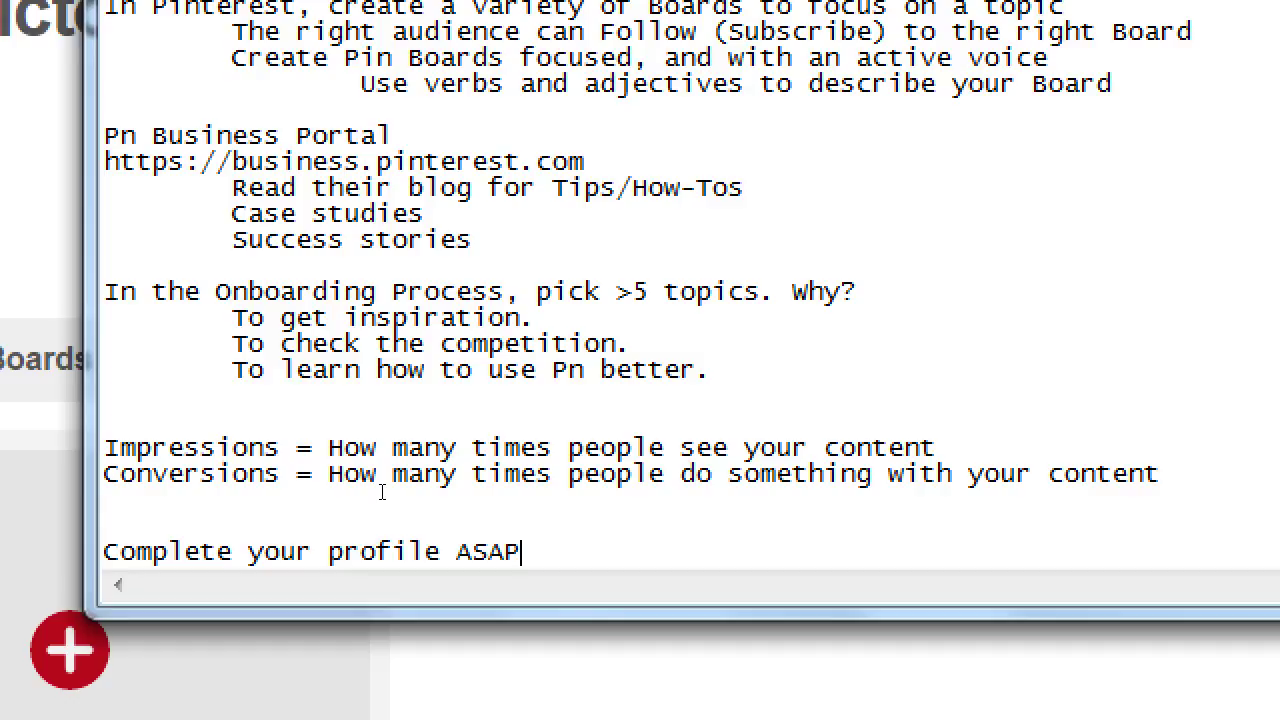
Step: Add the indented line "Add your Logo, Bio, Website link" beneath the profile heading
key(Return)
key(Tab)
text(Add)
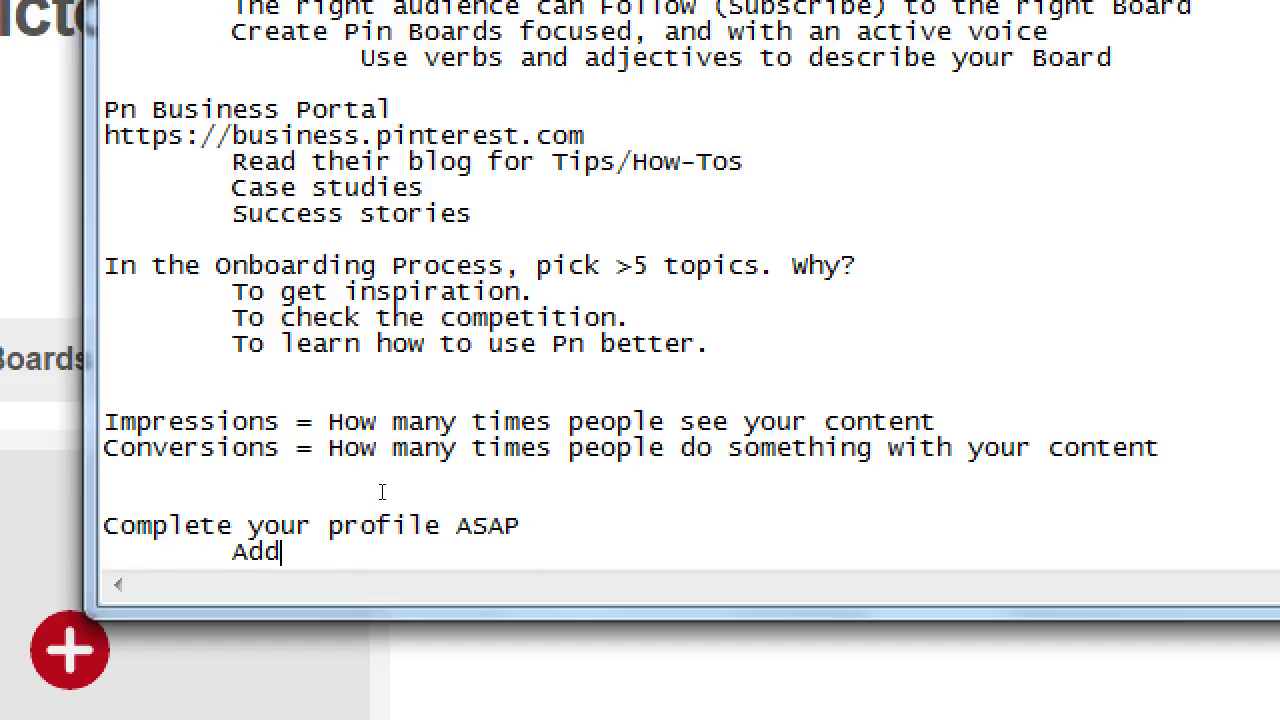
text( your Logo)
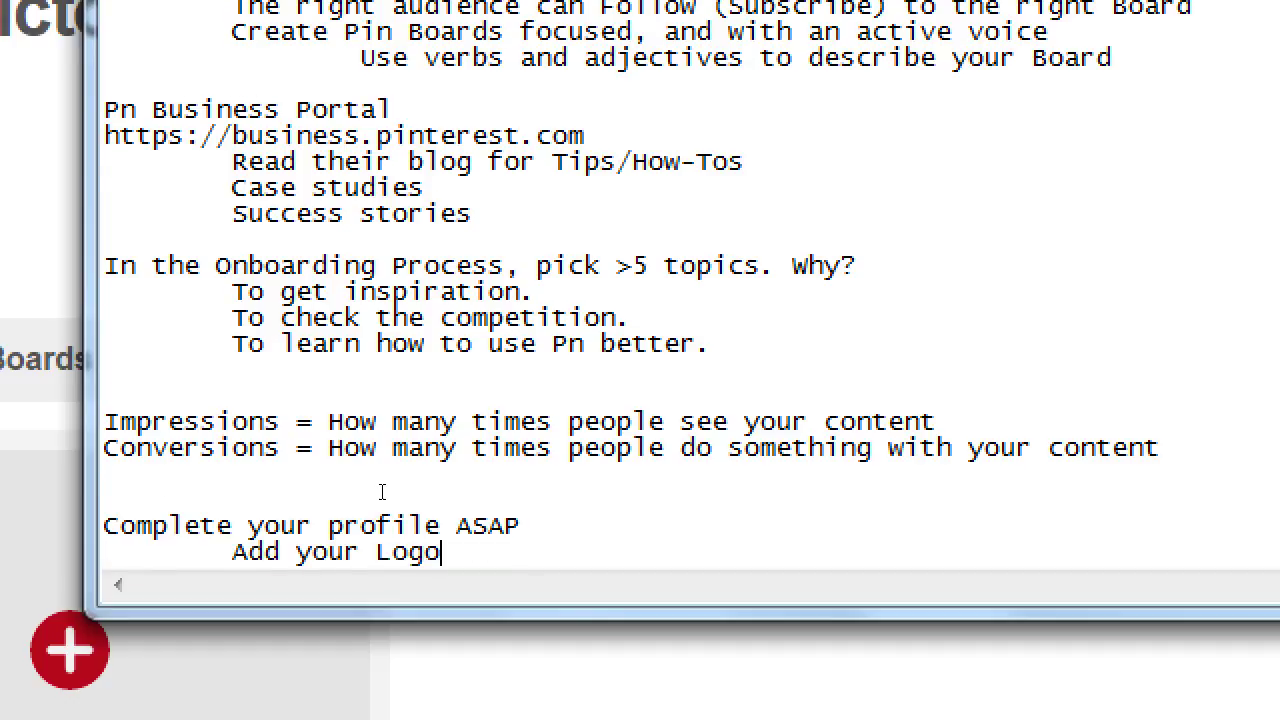
text(, Bio, Websit)
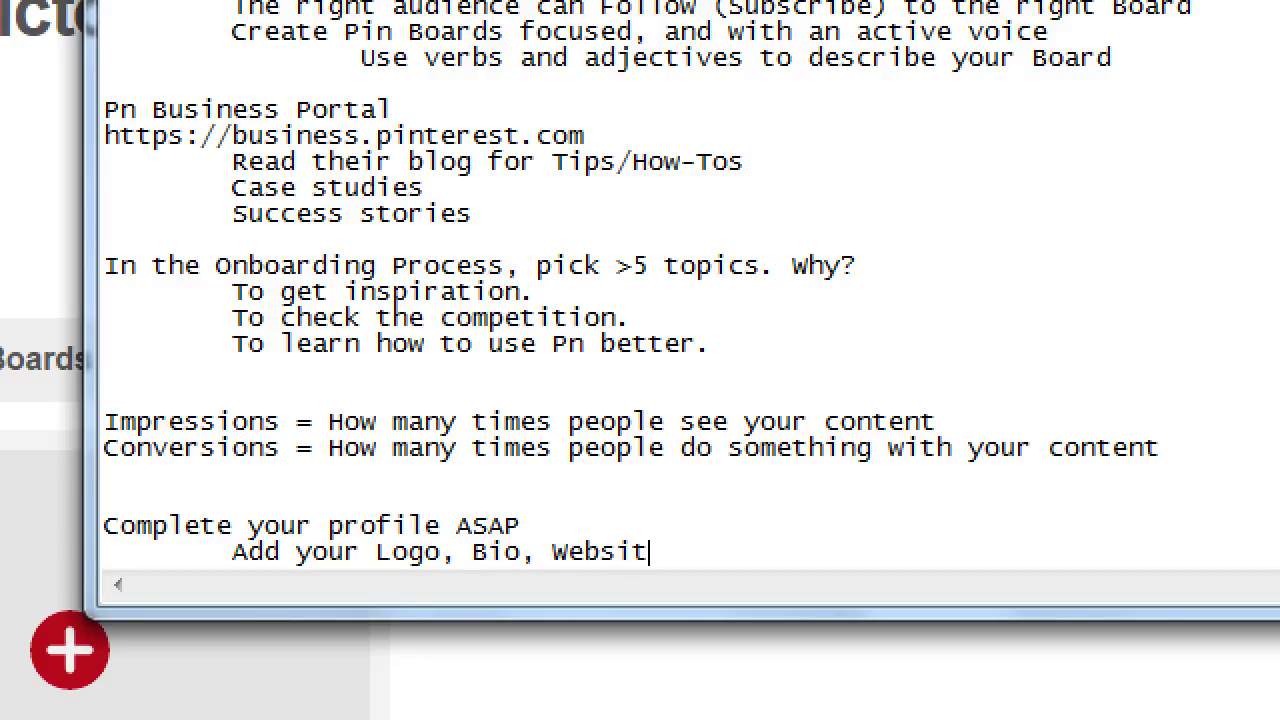
text(e link)
Step: Add the indented line "Create at least 3 Pin Boards" beneath the logo, bio and website line
key(Return)
key(Tab)
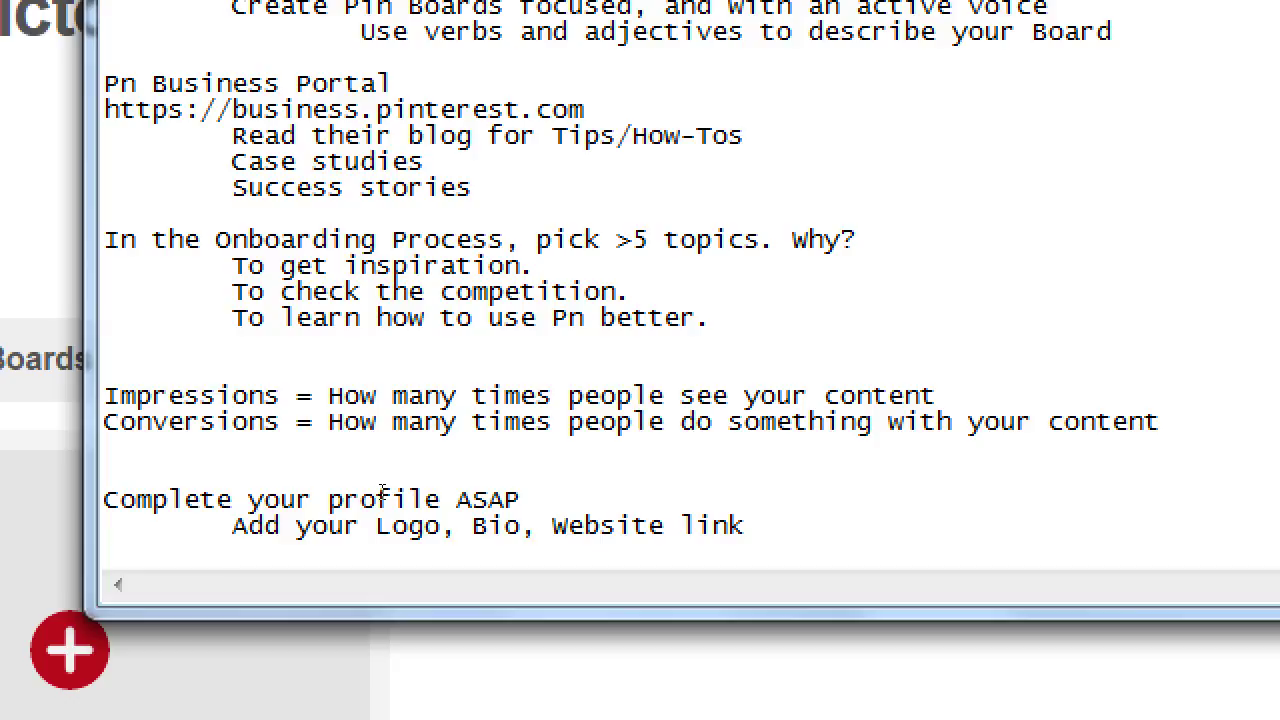
text(Create at le)
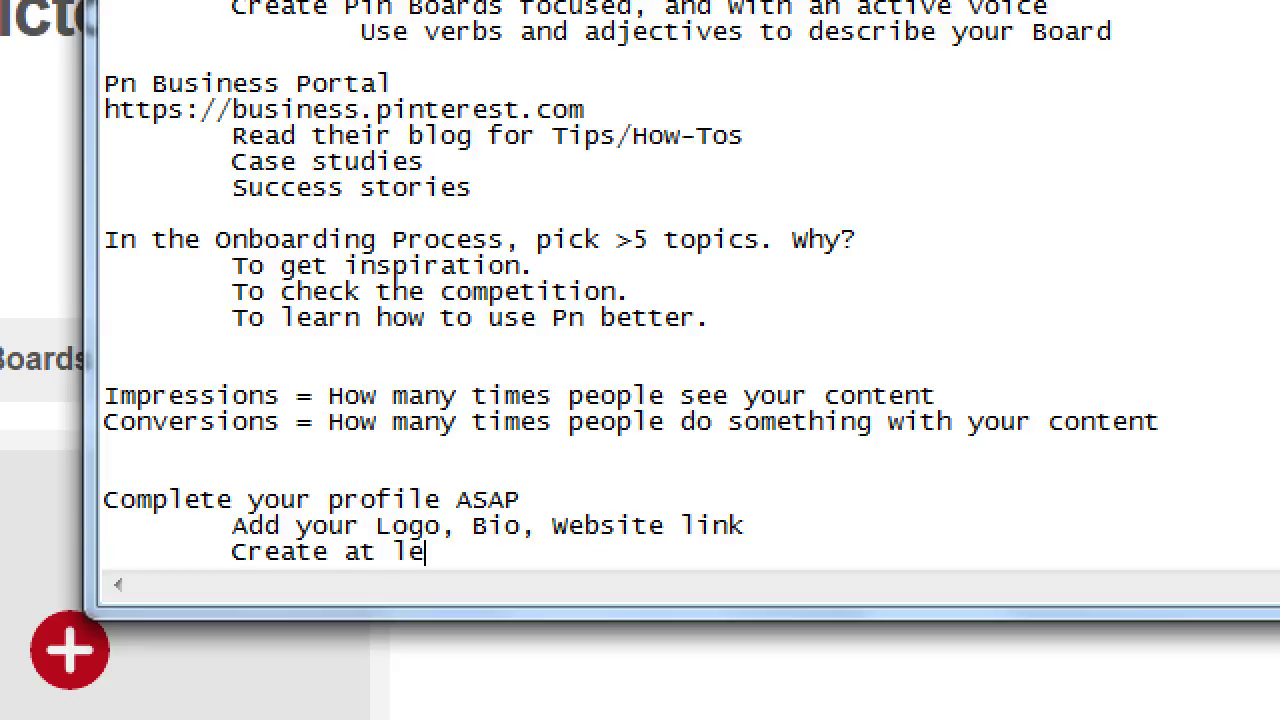
text(ast 3 Pin )
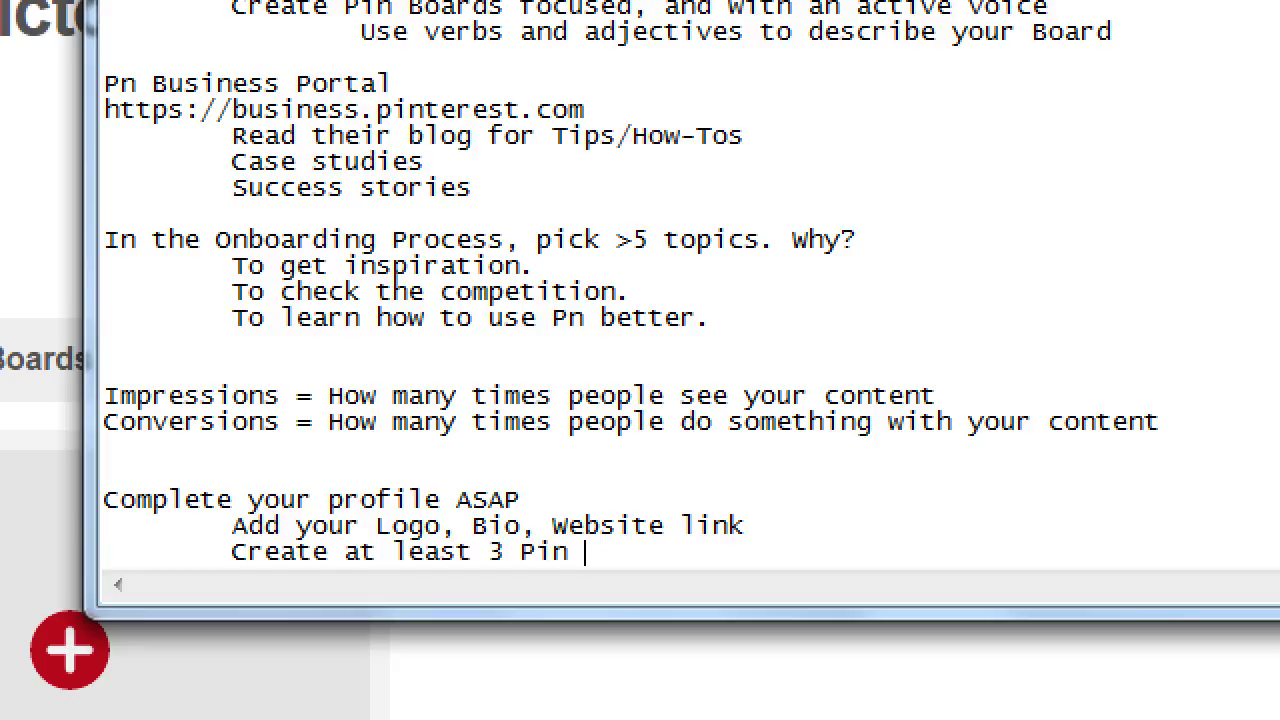
text(Boar)
key(BackSpace)
key(BackSpace)
text(oards)
Step: Add the indented line "And add at at least 3 Pins to each Pin Board" beneath the Pin Boards line
key(Return)
key(Tab)
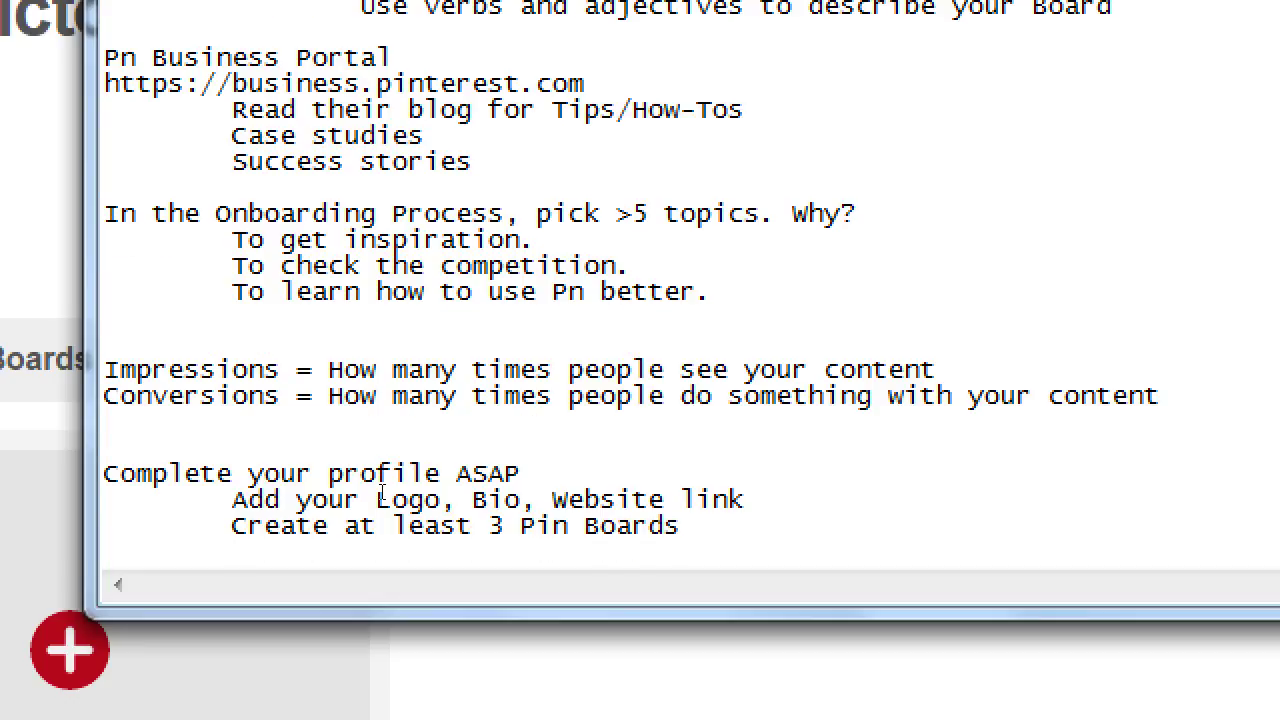
text(And add at at le)
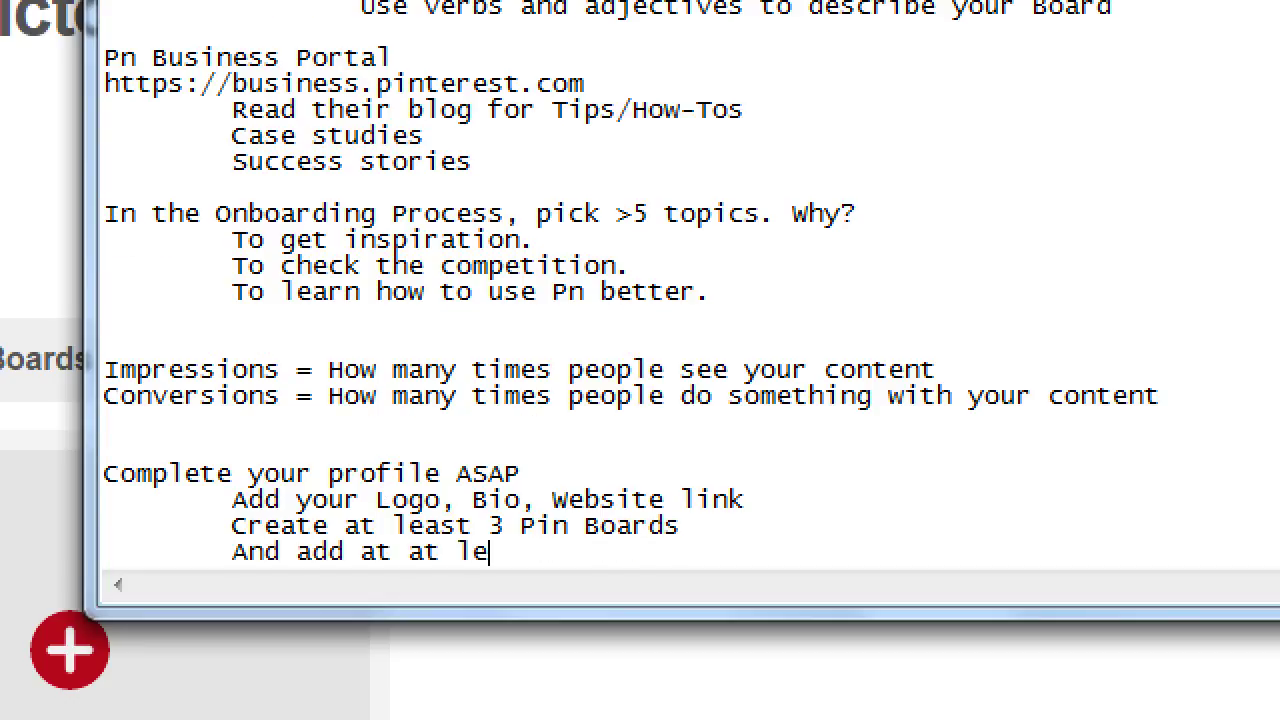
text(ast 3 Pins to )
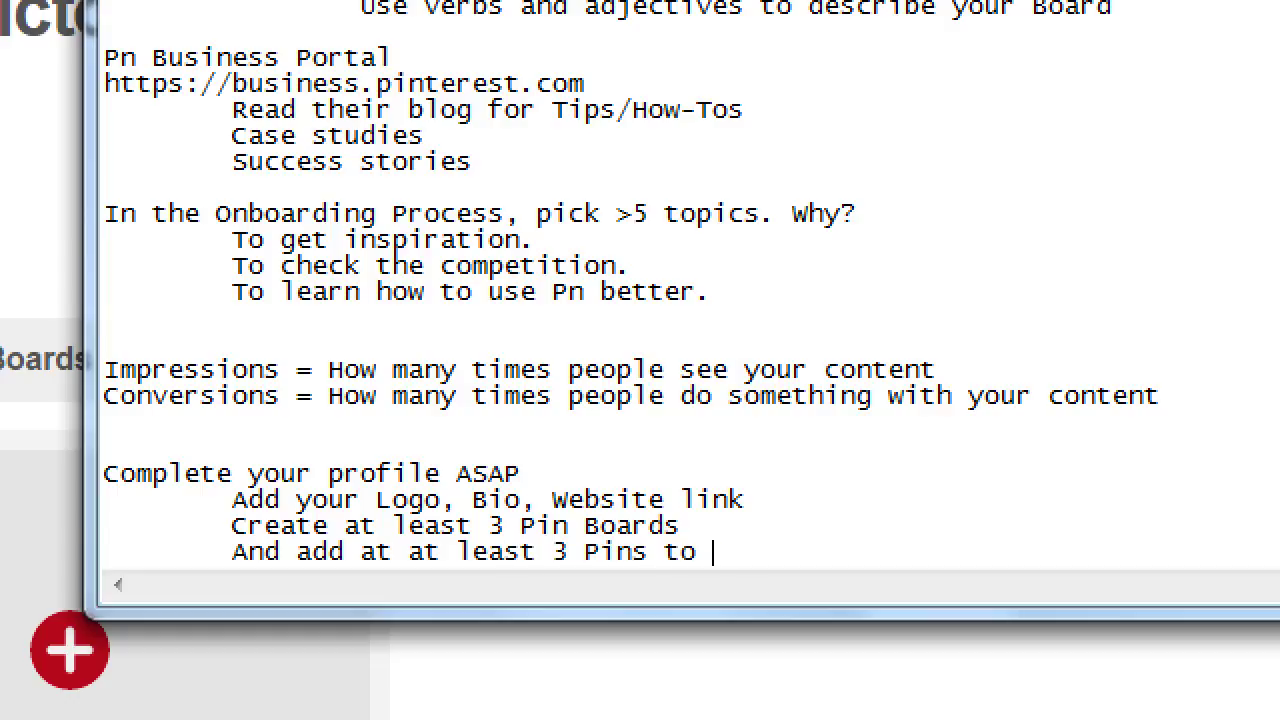
text(each Pin)
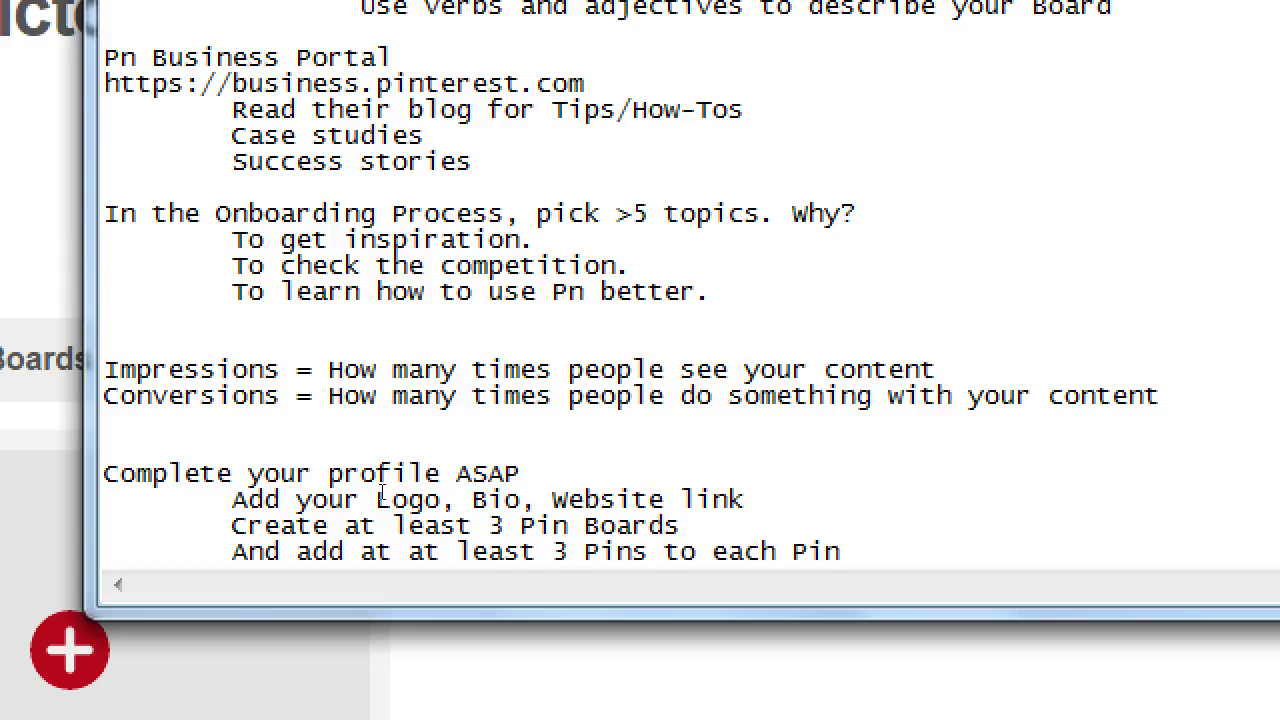
text( Board)
Step: Append "(folders)" to the end of the "Create at least 3 Pin Boards" line
key(Up)
text(()
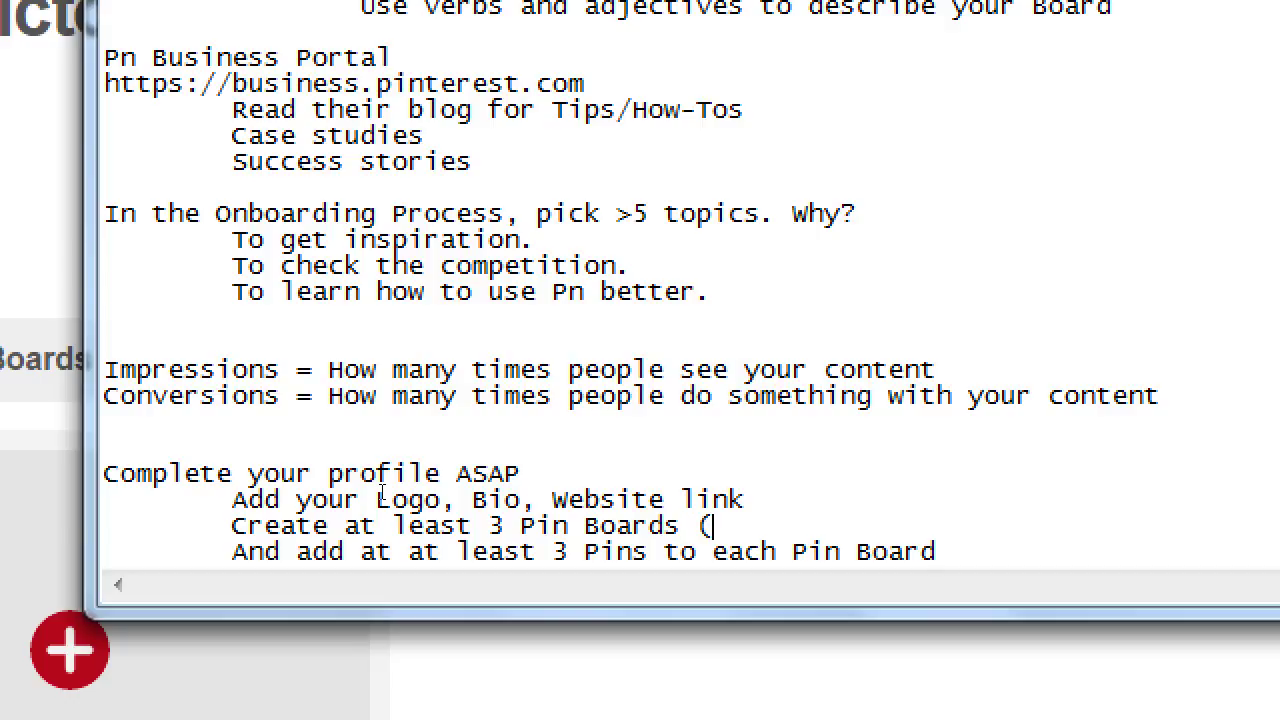
text(folders))
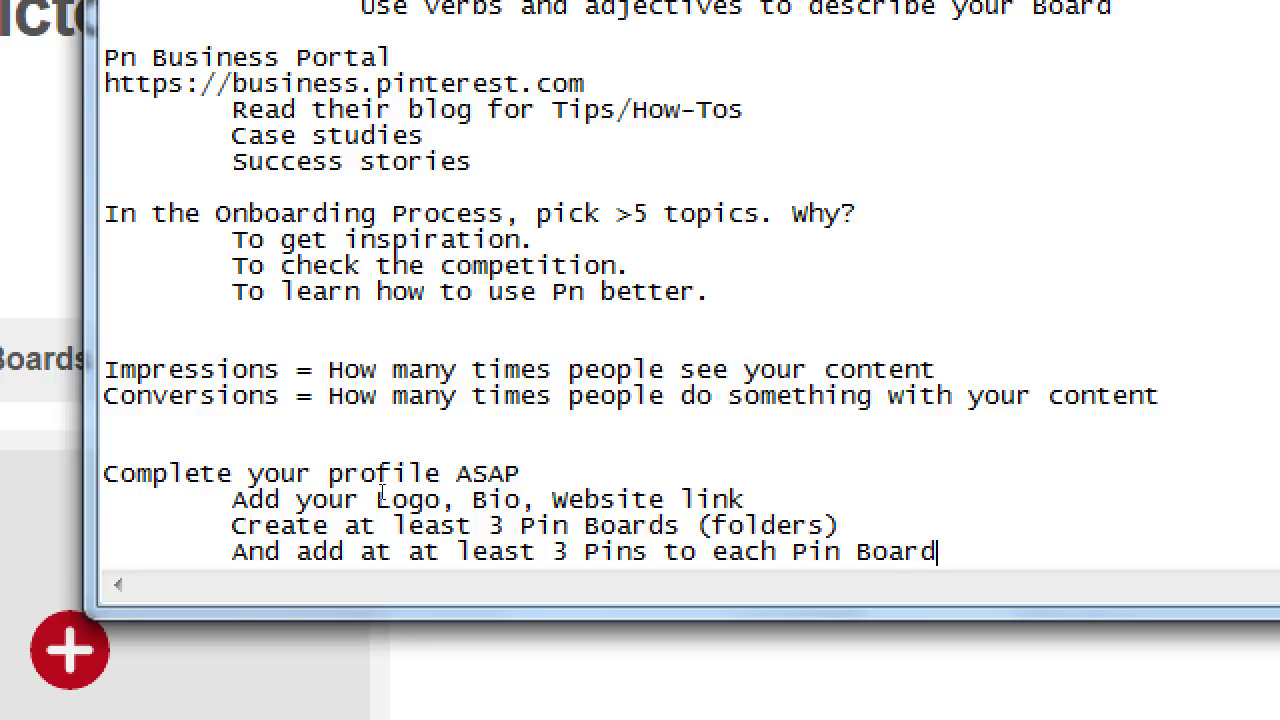
Step: Add the sub-point "-- Before trying to get Followers" one level deeper beneath the last Pins line
key(Return)
key(Tab)
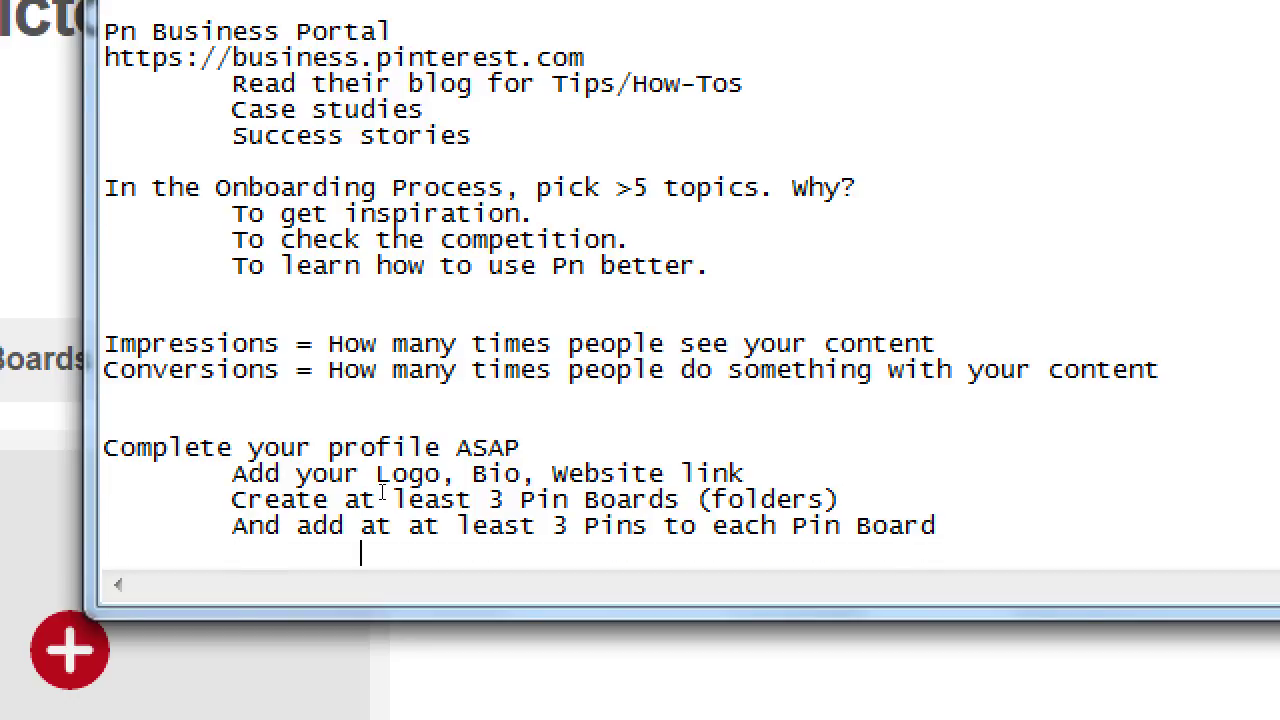
text(-- Before)
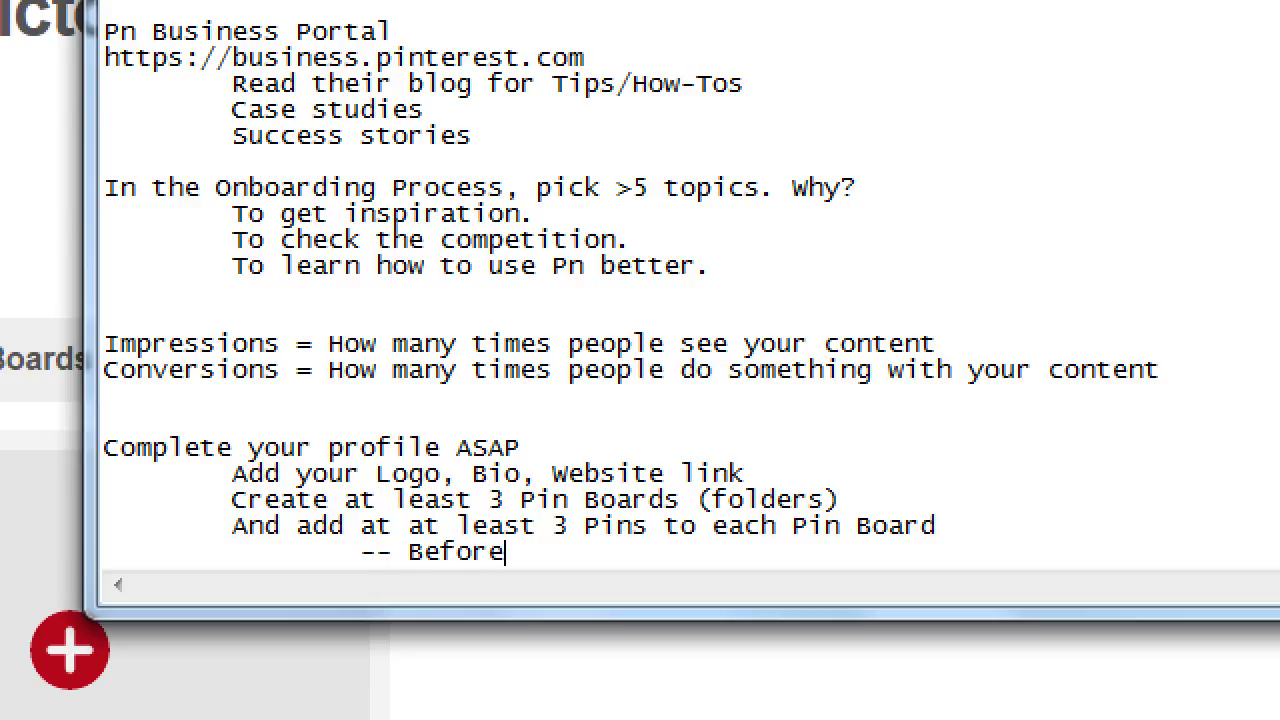
text( trying to getr)
key(BackSpace)
key(BackSpace)
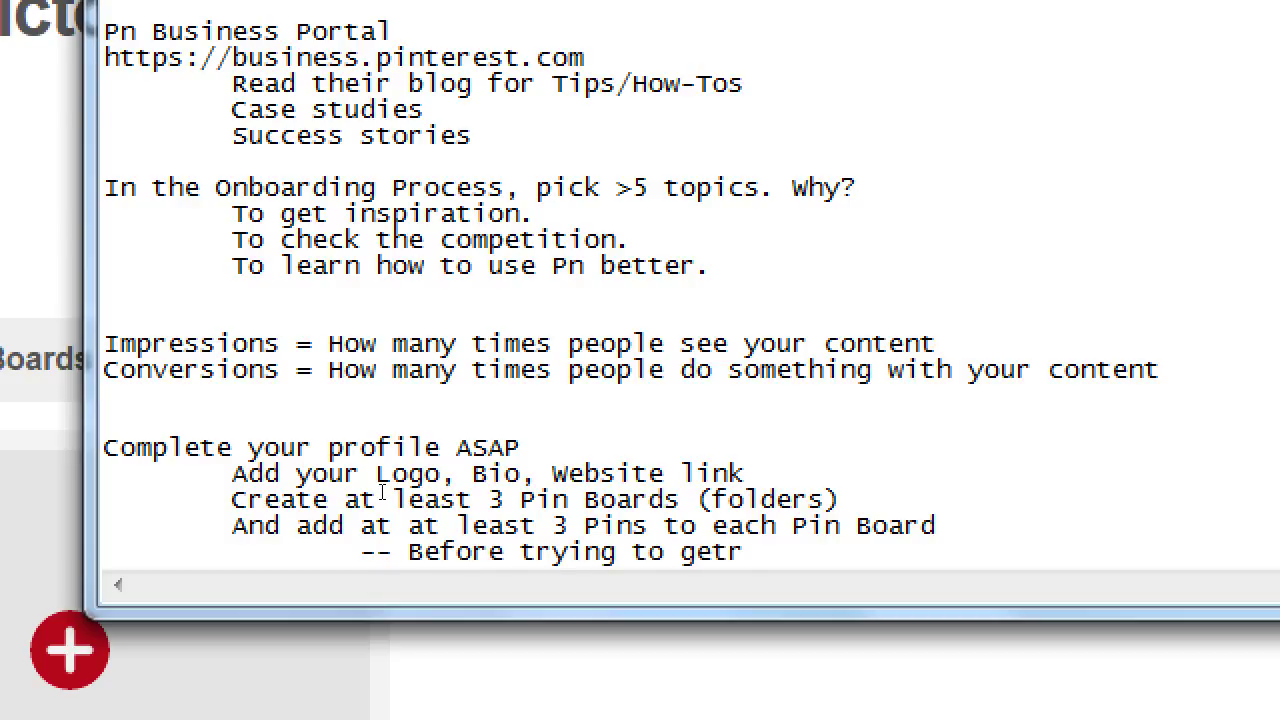
text(Followers)
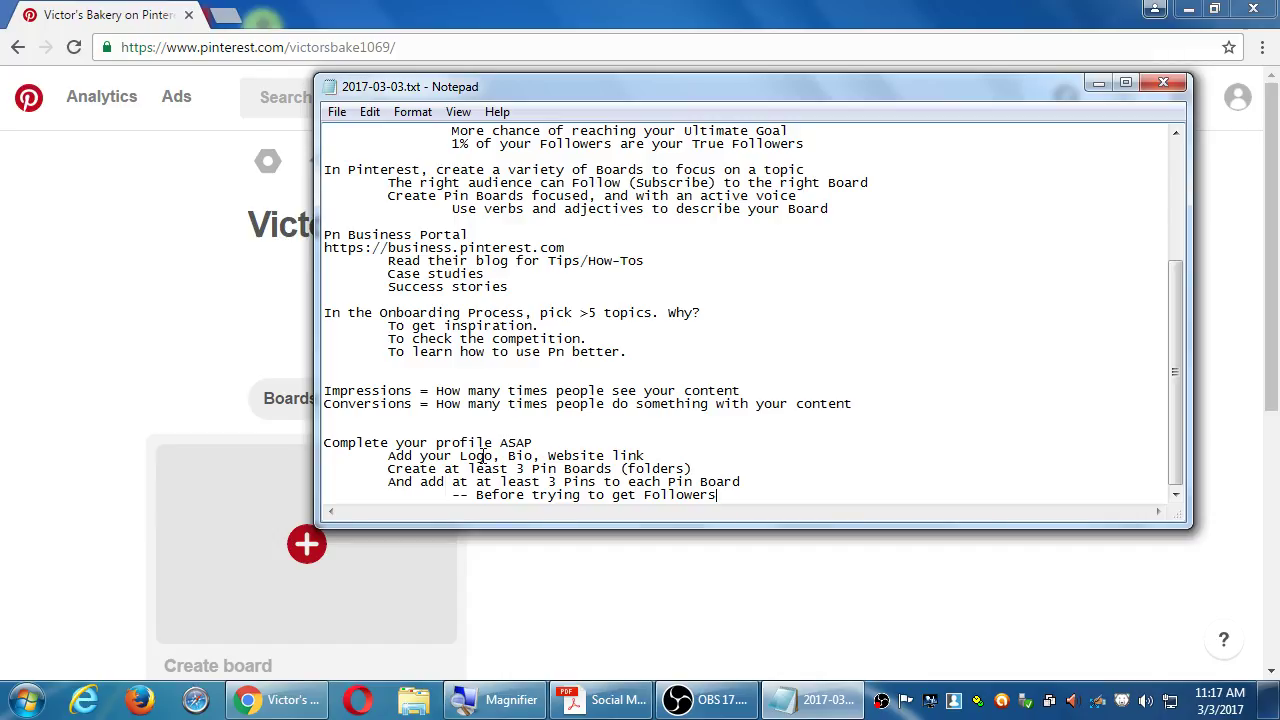
Step: Return to the Victor's Bakery profile in the browser, look over the page, and open the account settings
click(100, 338)
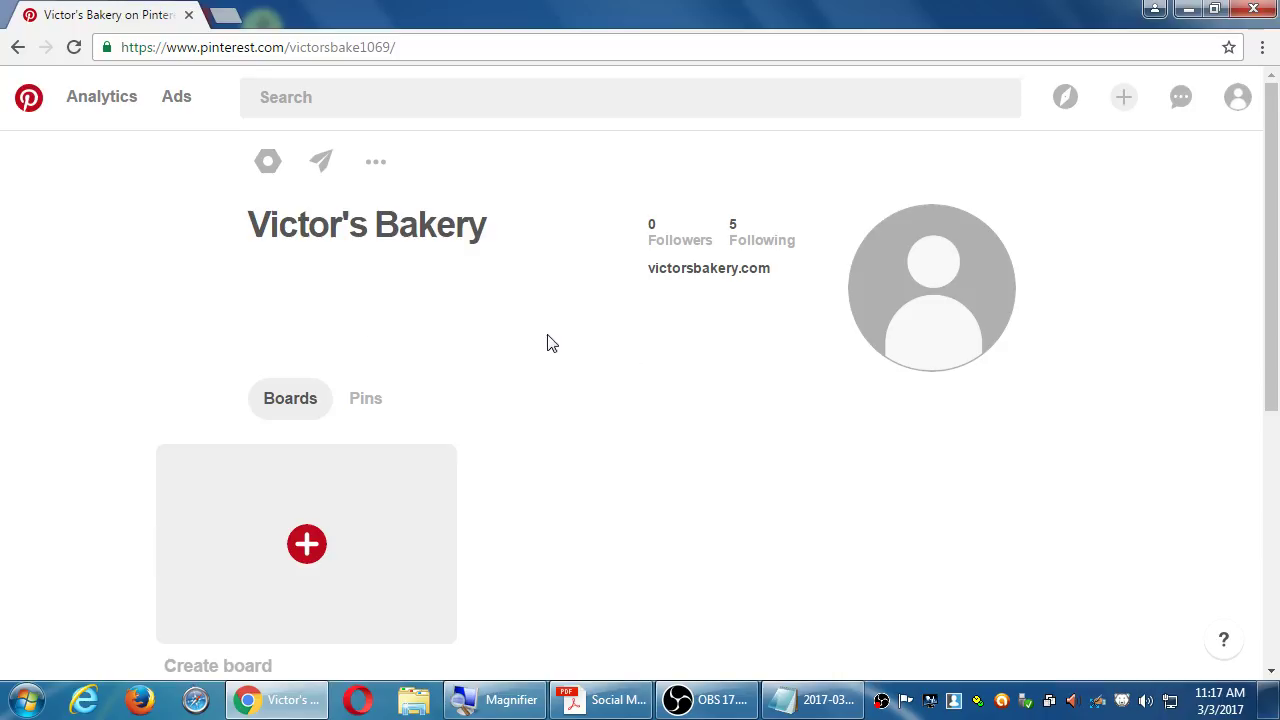
scroll(547, 346, down, 3)
scroll(546, 347, up, 3)
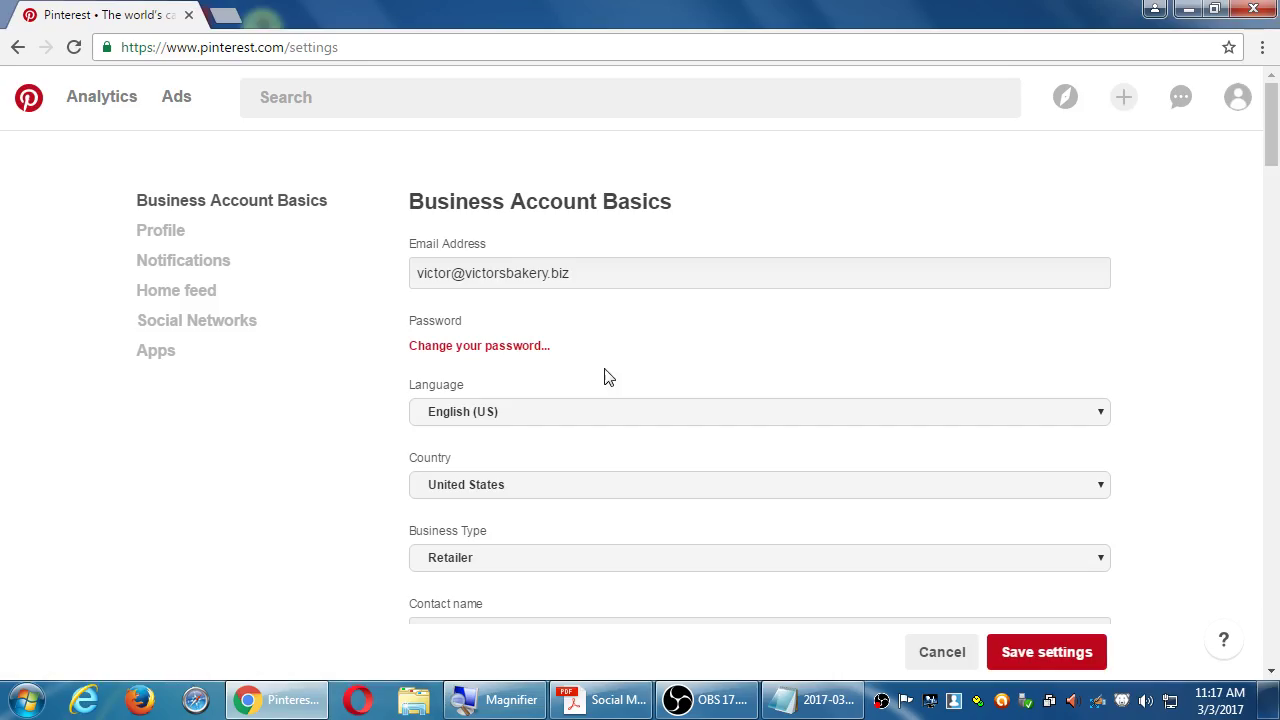
Step: Look through the account settings sections from Business Account Basics down to Apps and return to the start
scroll(606, 375, down, 4)
scroll(612, 375, down, 20)
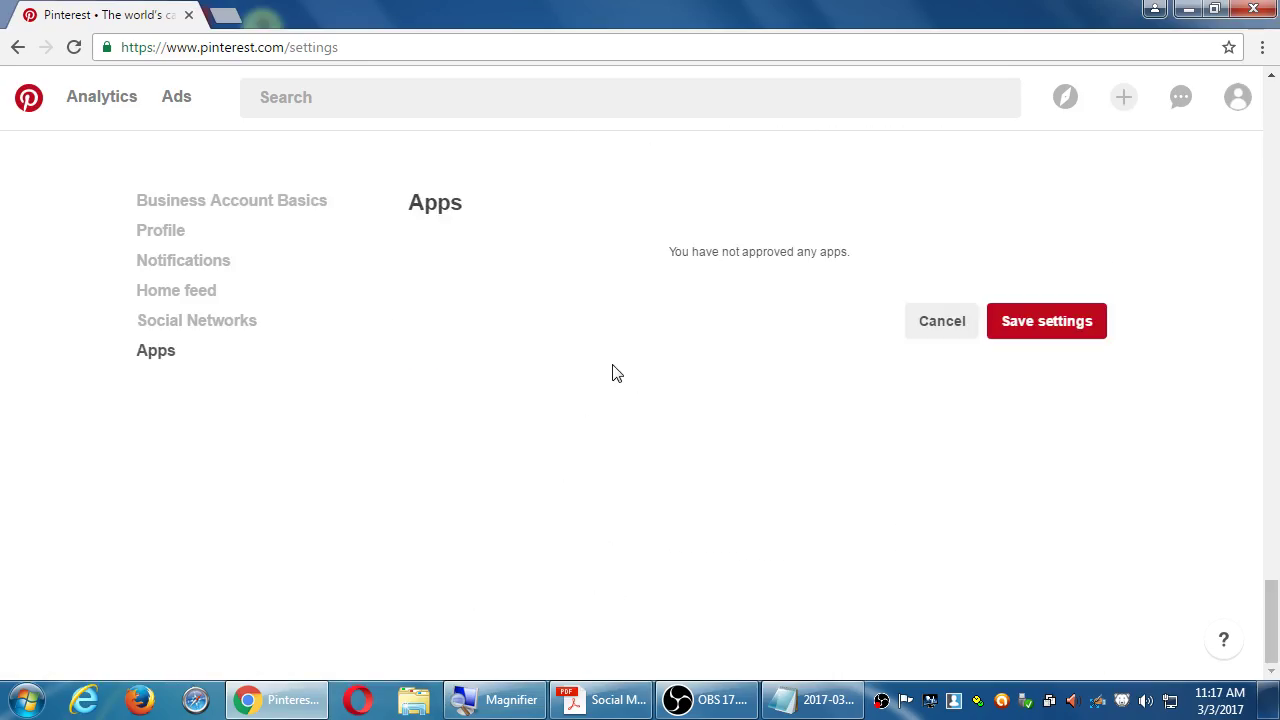
scroll(614, 373, up, 20)
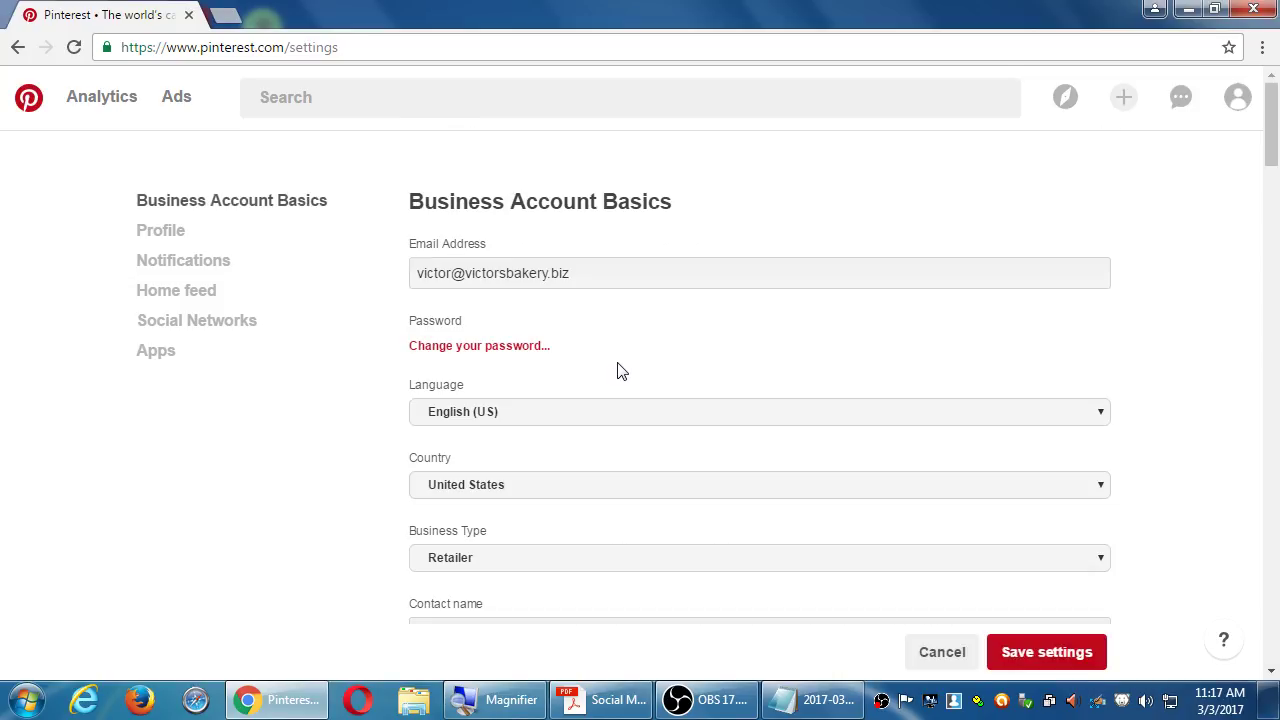